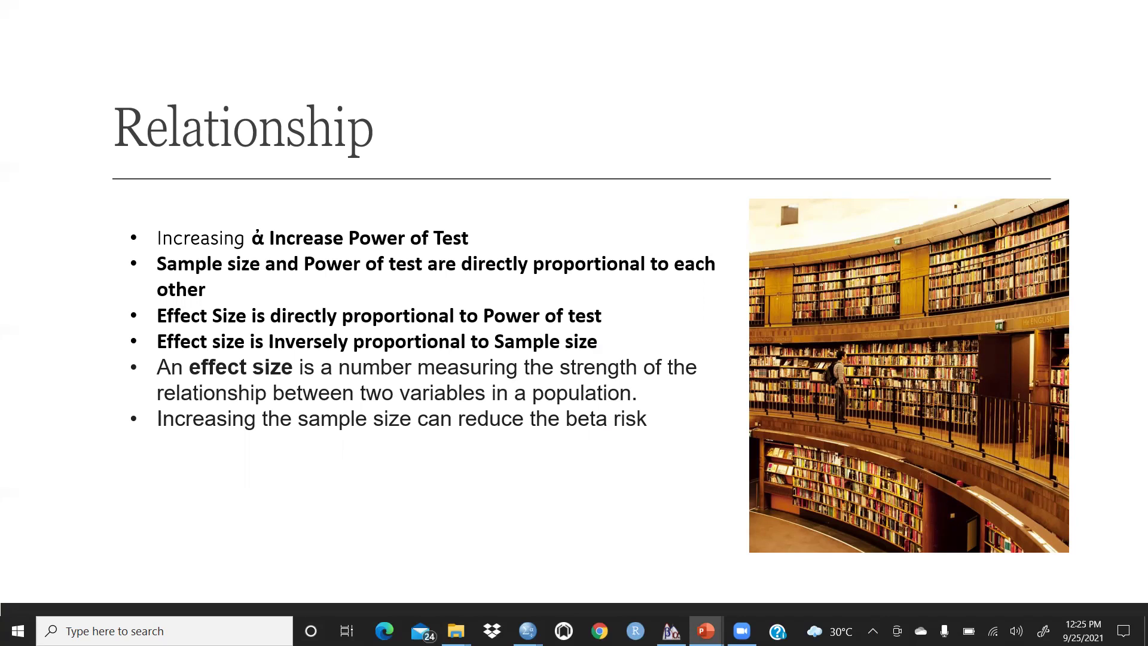
- Review the slides on Type I and Type II errors and on the critical t distribution curves
key("Right")
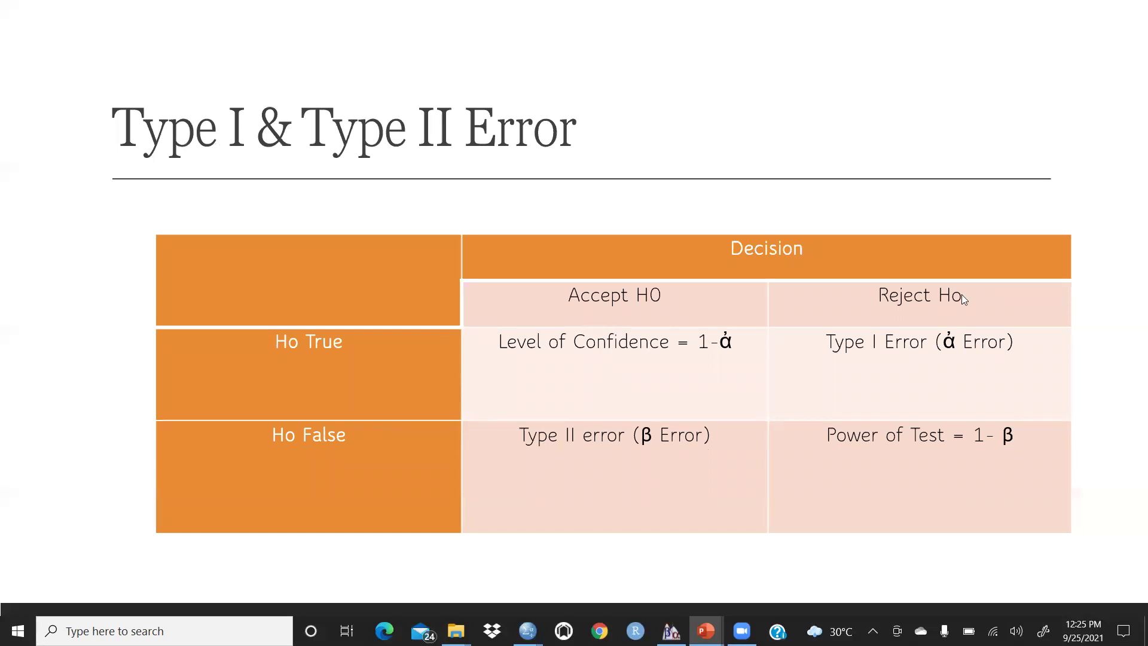
left_click(523, 425)
left_click(523, 425)
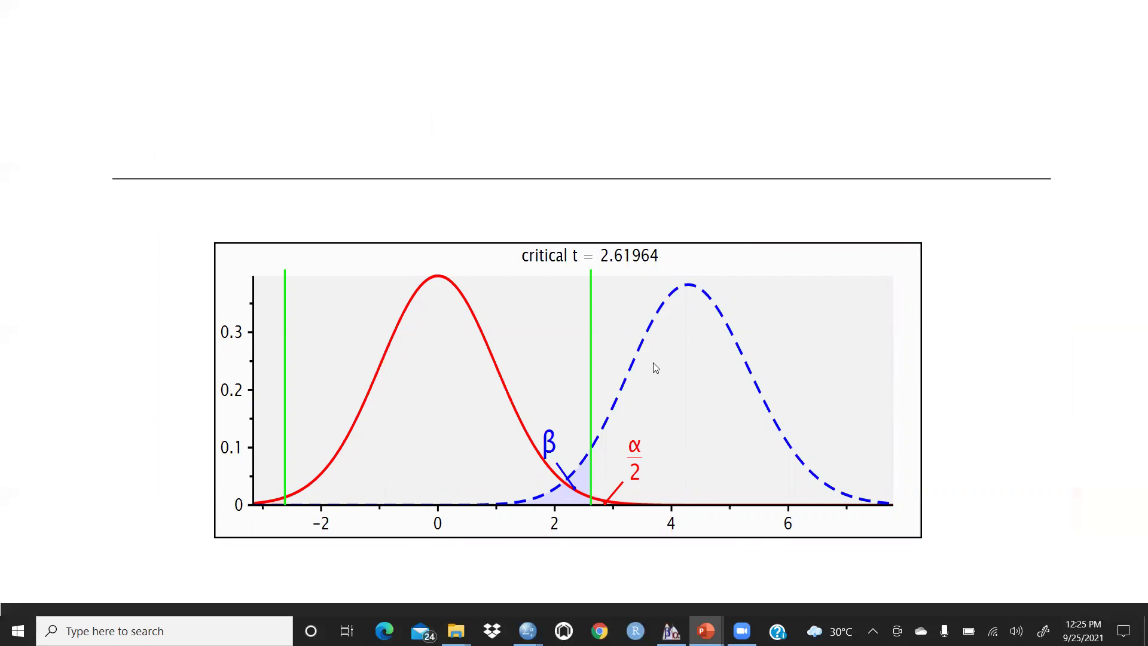
key("Left")
key("Right")
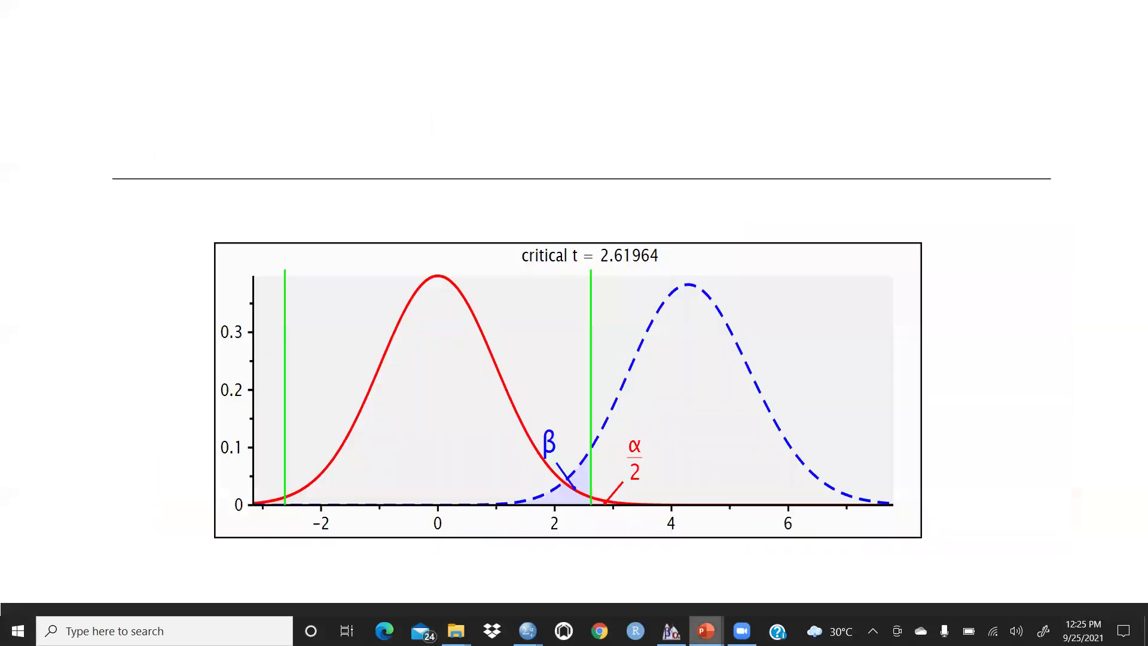
- End the slide show and restart G*Power in a fresh window over the distribution curve slide
left_click(671, 631)
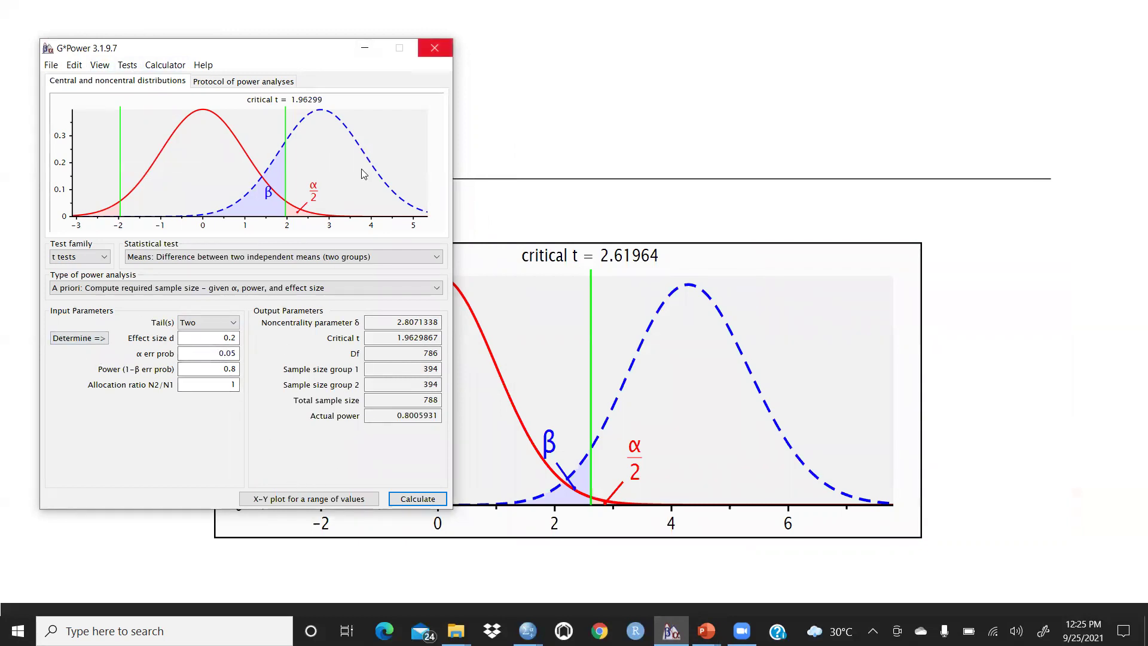
left_click(435, 48)
key("Escape")
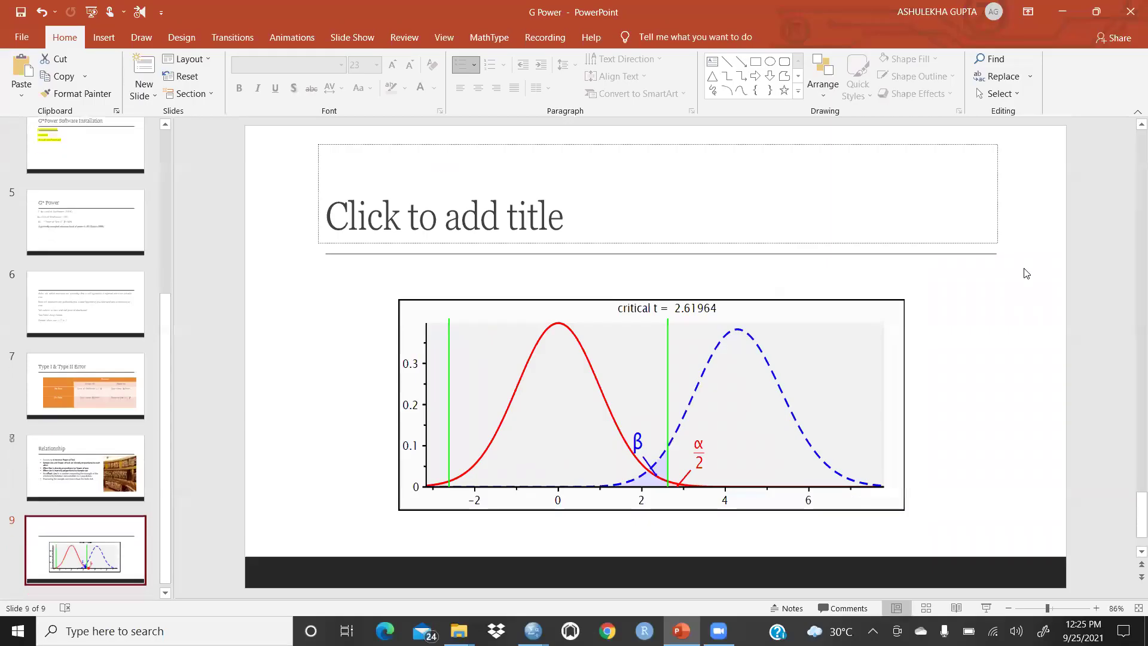
left_click(1060, 11)
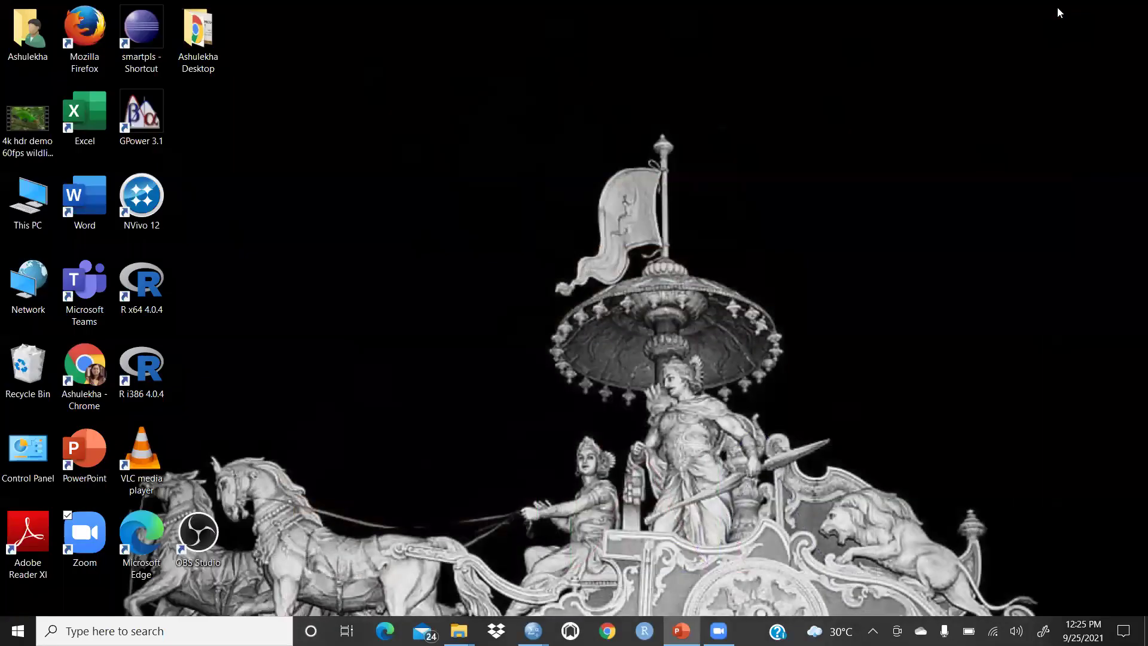
double_click(150, 103)
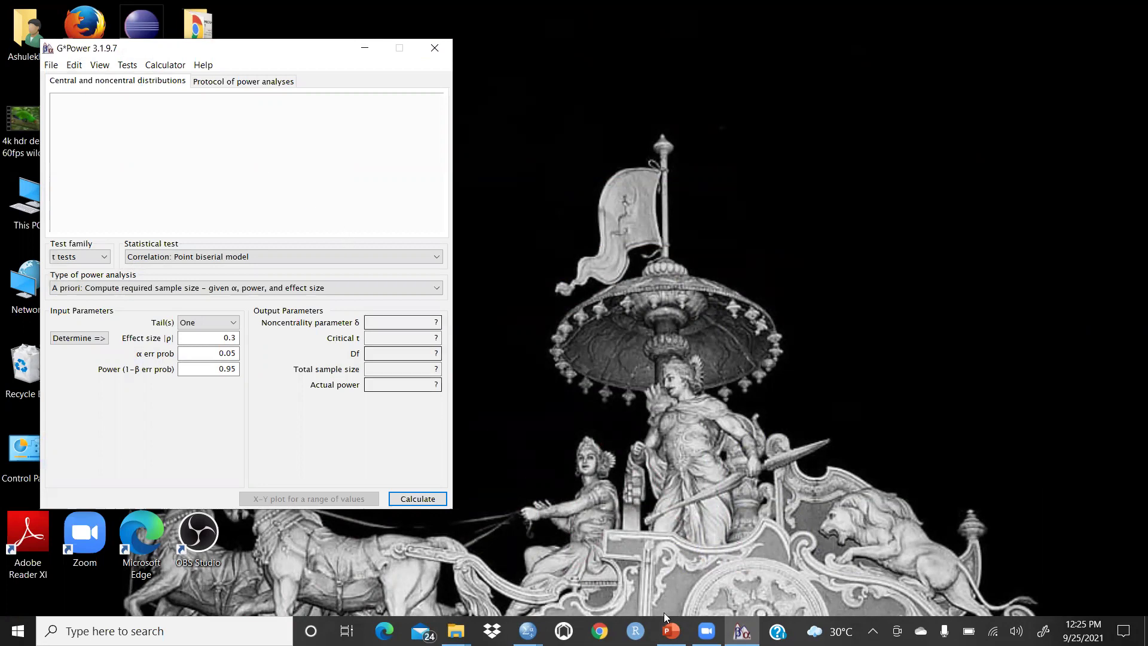
left_click(671, 631)
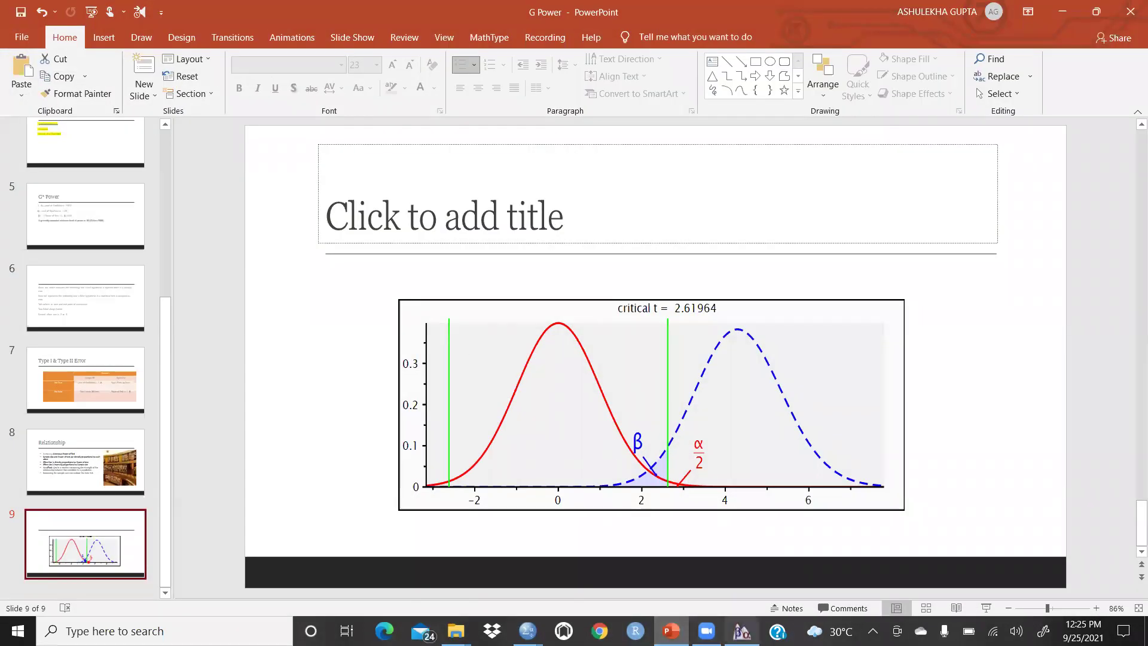
left_click(741, 631)
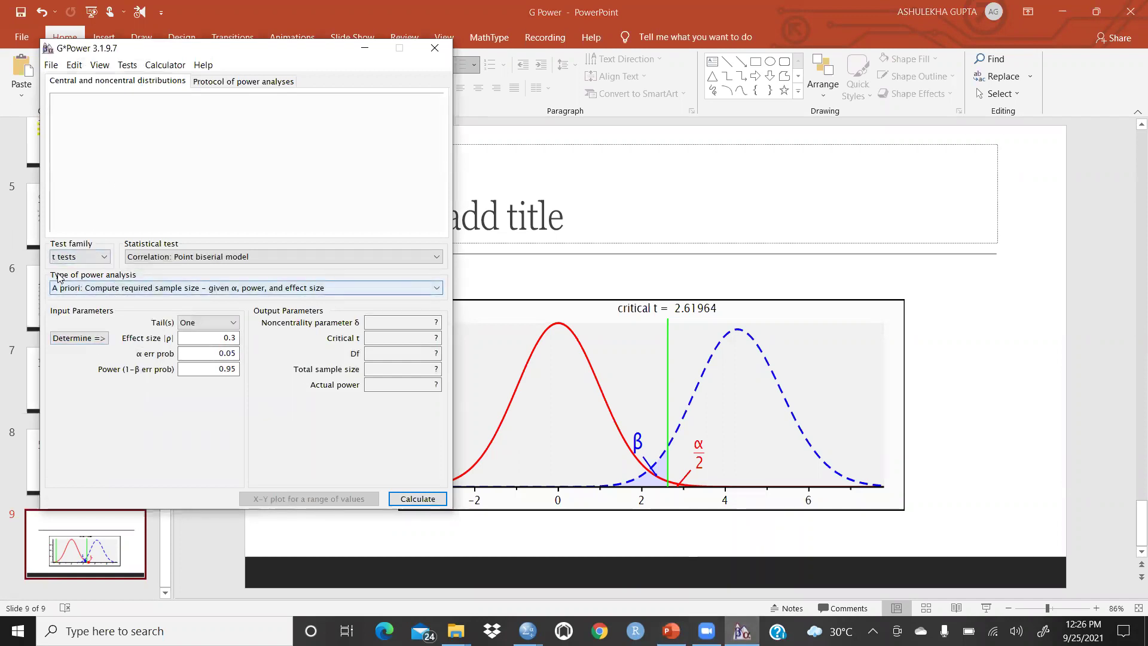
- Set the test family to F tests and look through the statistical tests it offers
left_click(104, 257)
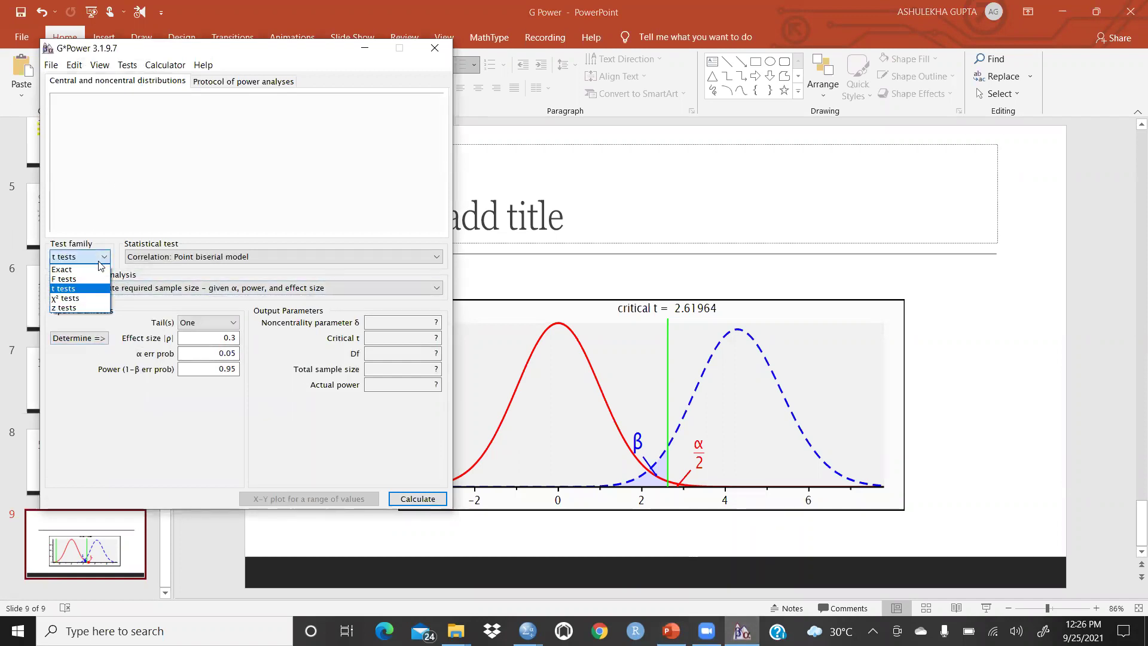
left_click(68, 279)
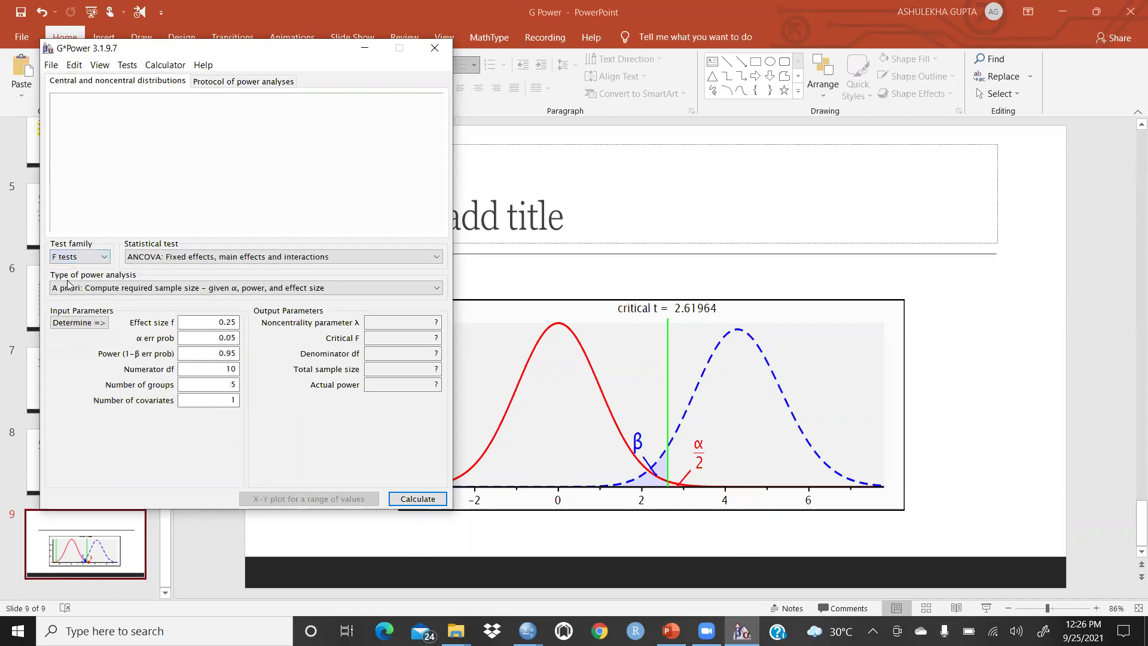
left_click(436, 258)
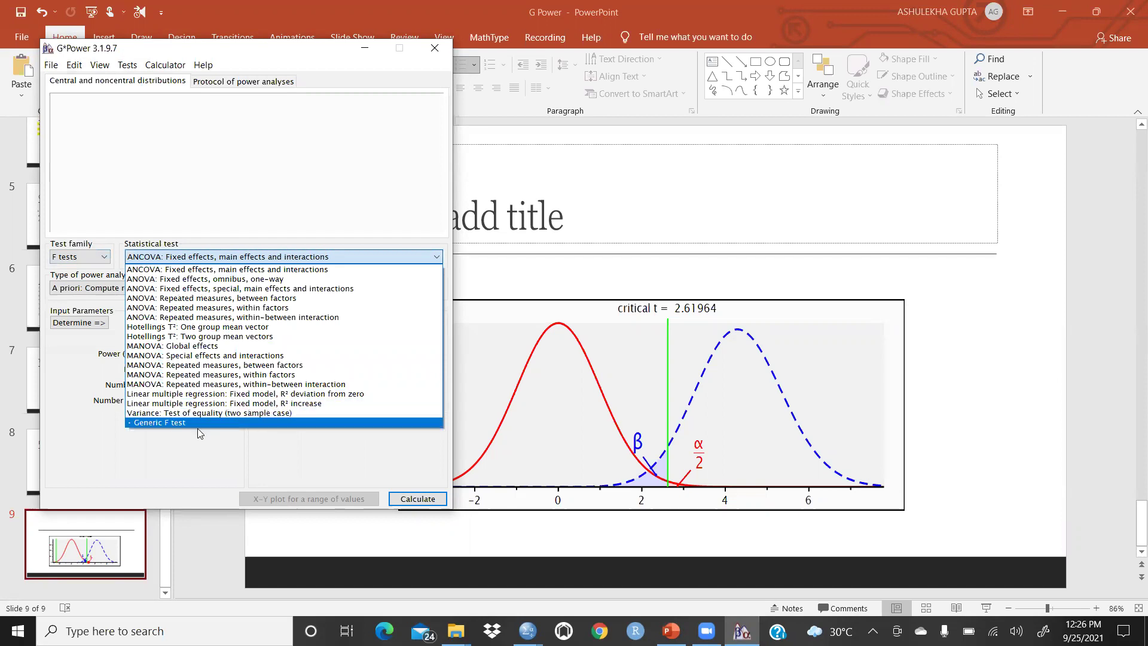
left_click(105, 259)
- Set the test family to t tests and the statistical test to Means: Difference between two independent means (two groups)
left_click(105, 257)
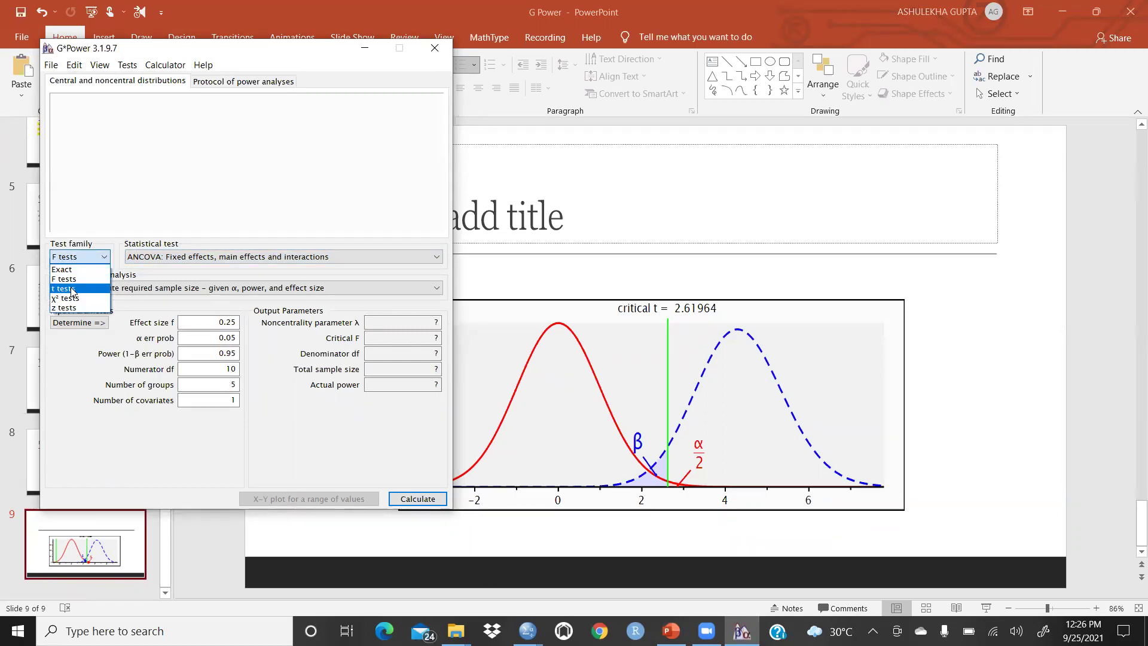
left_click(72, 292)
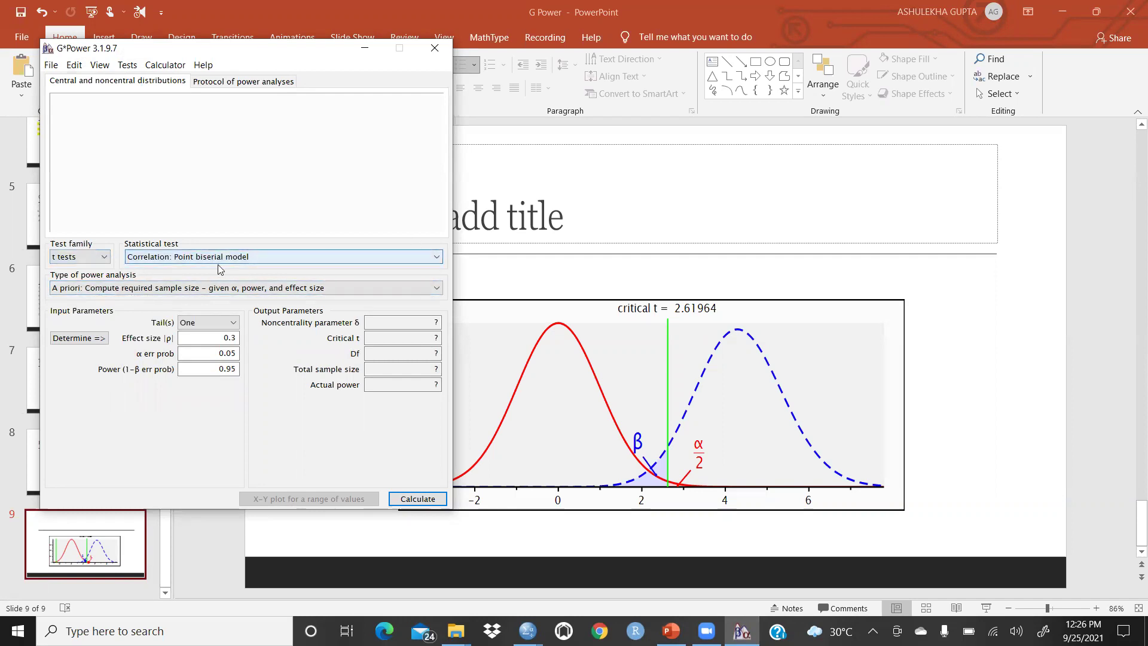
left_click(439, 257)
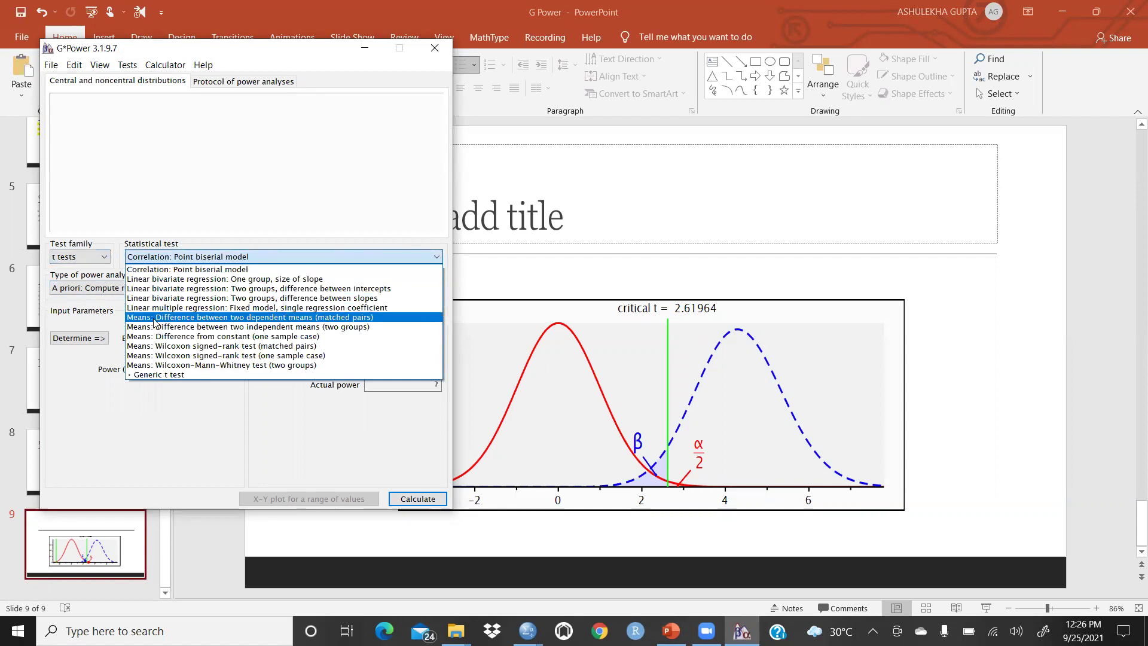
left_click(271, 328)
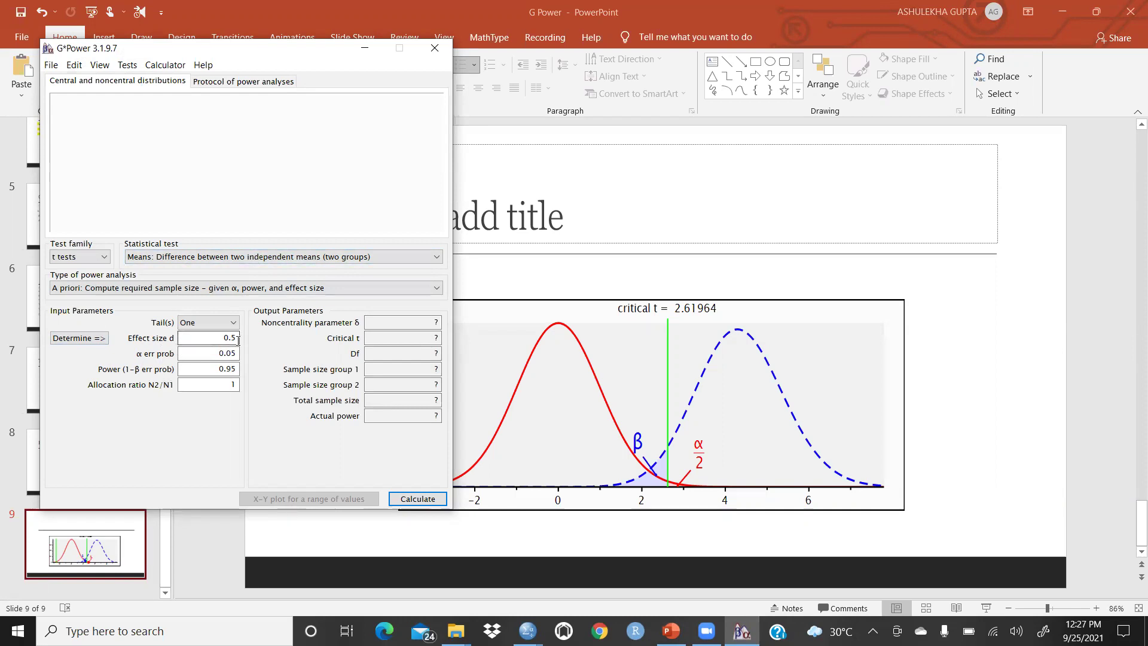
- Turn on the Windows Magnifier and enlarge the screen to 200%
mouse_move(234, 338)
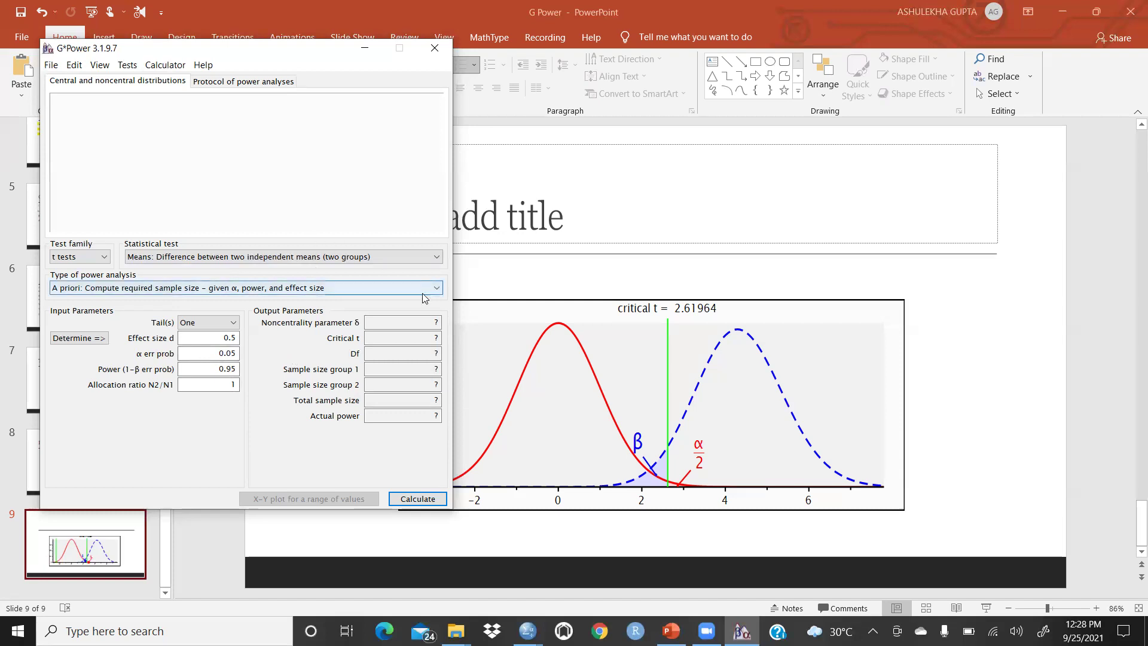
key("super+plus")
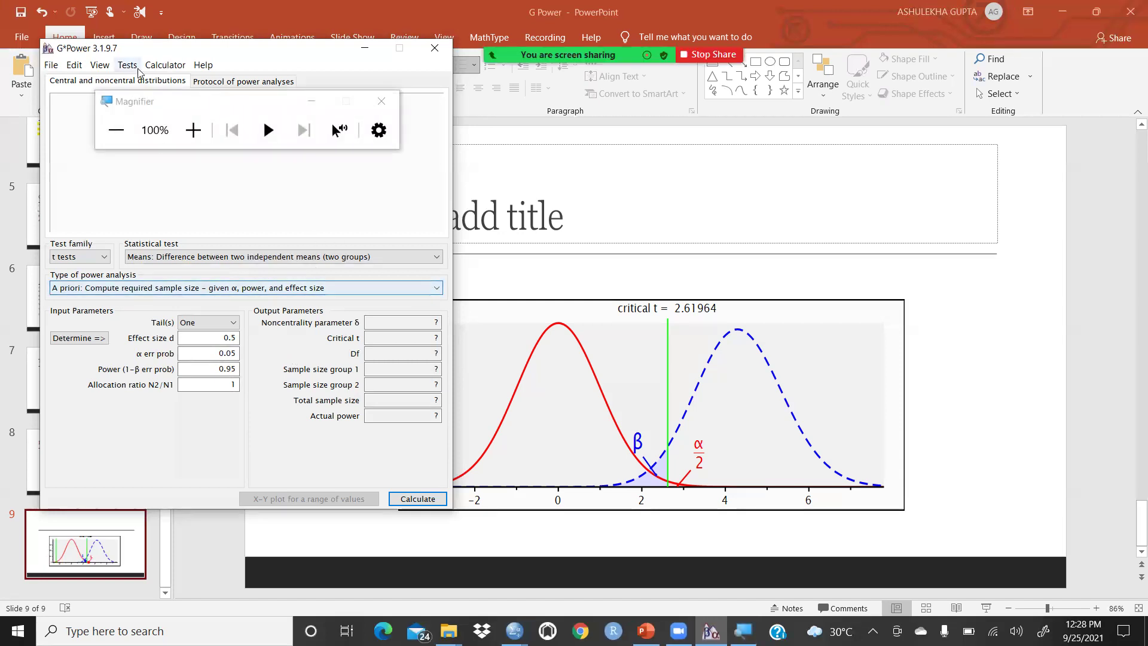
left_click(193, 129)
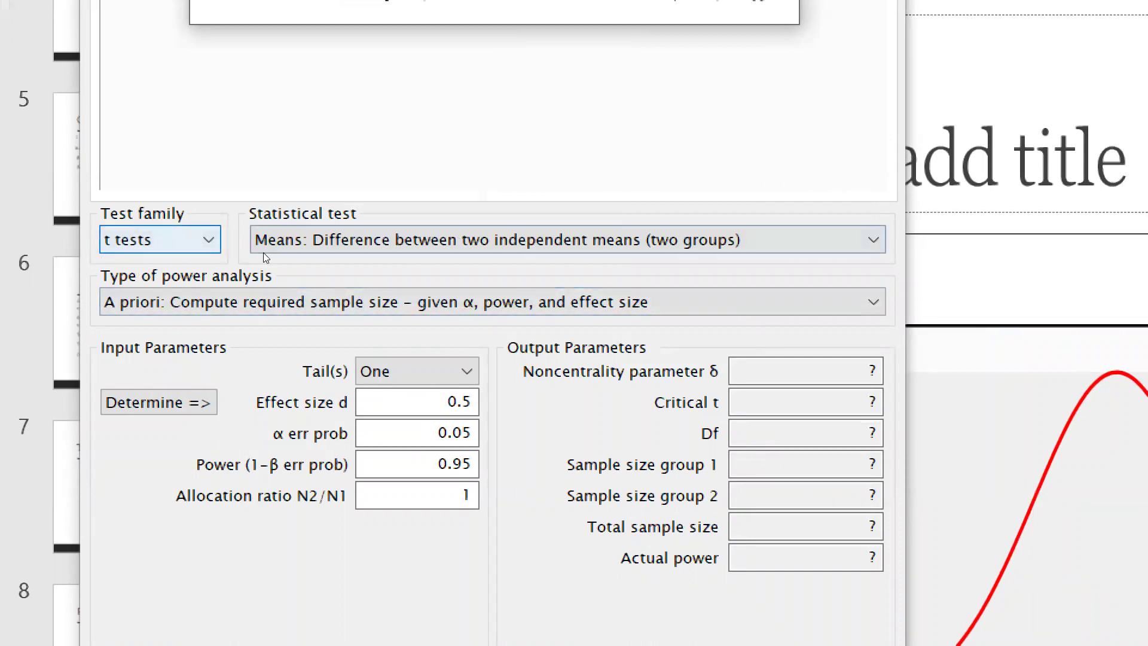
- Examine the options available for the statistical test, the type of power analysis and the test family
left_click(439, 252)
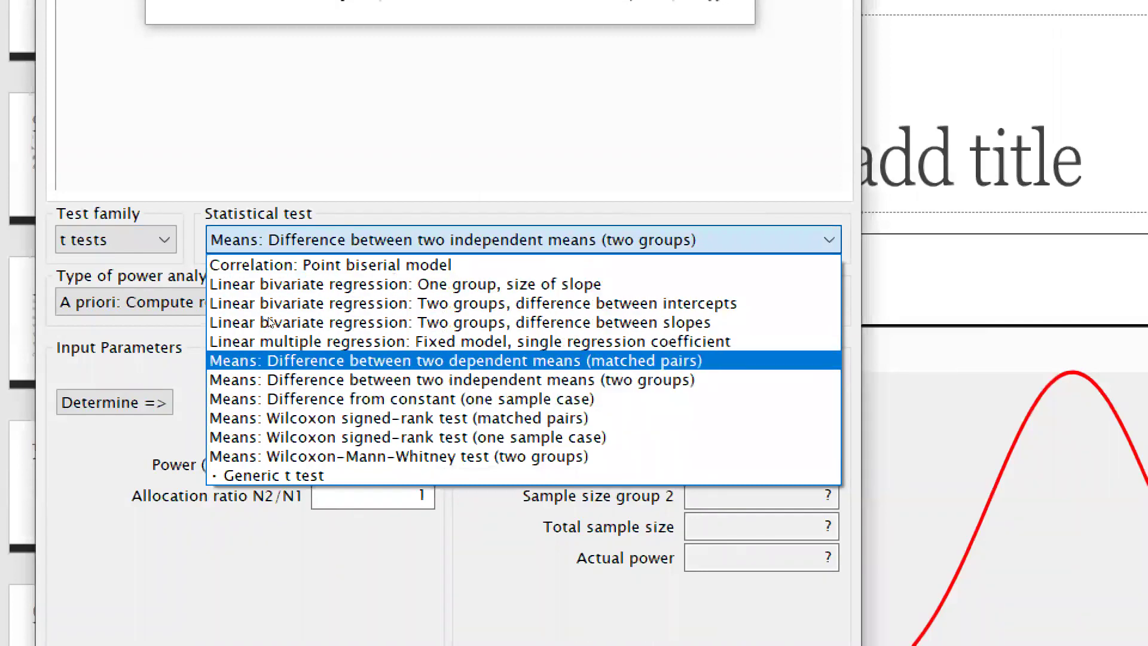
key("Escape")
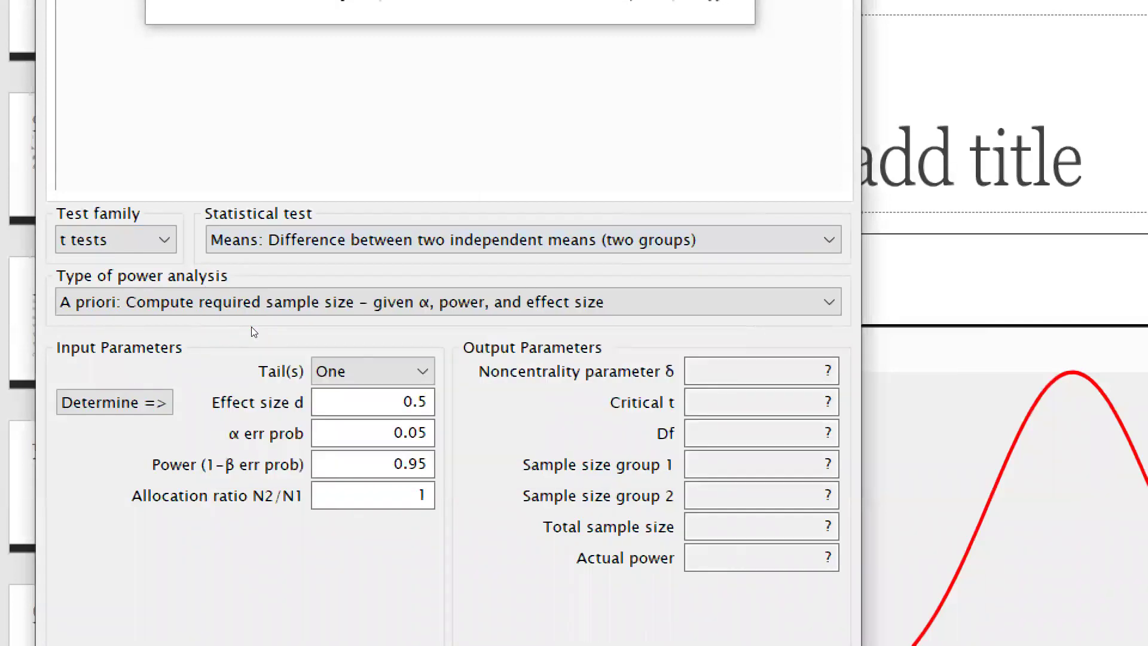
left_click(436, 287)
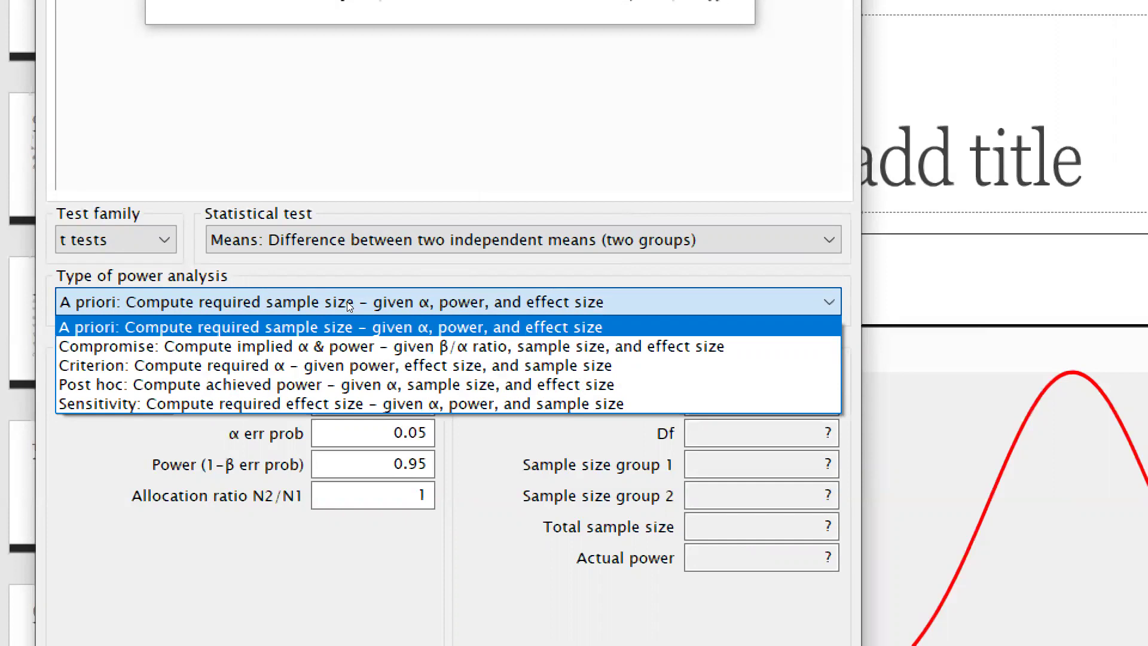
key("Down")
key("Down")
key("Down")
left_click(435, 288)
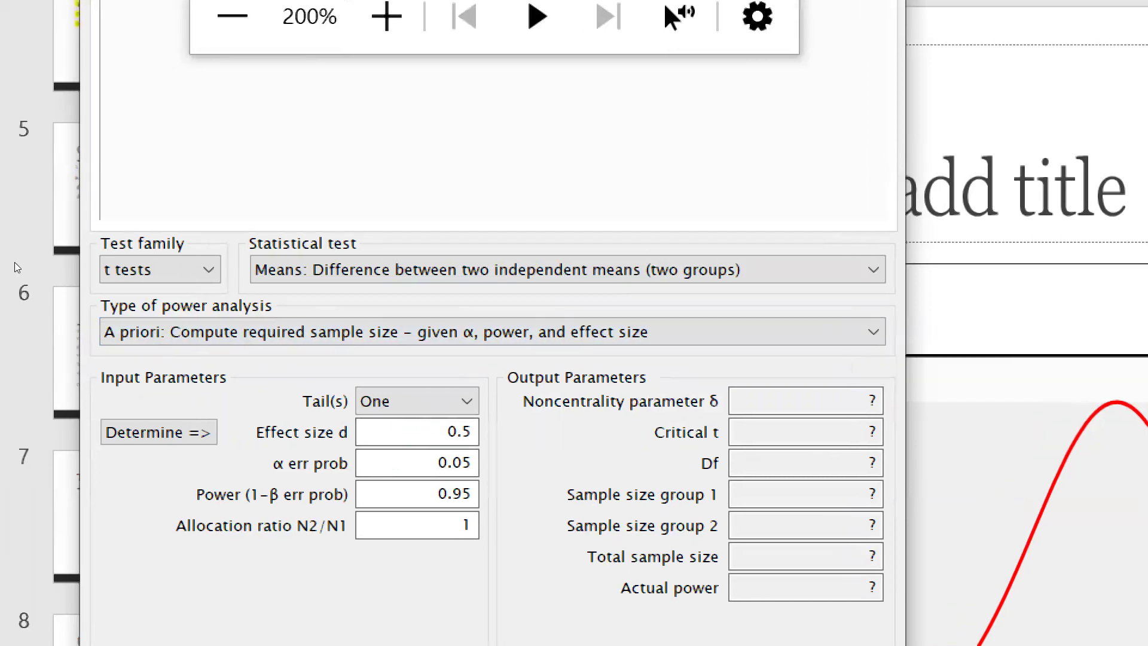
left_click(104, 256)
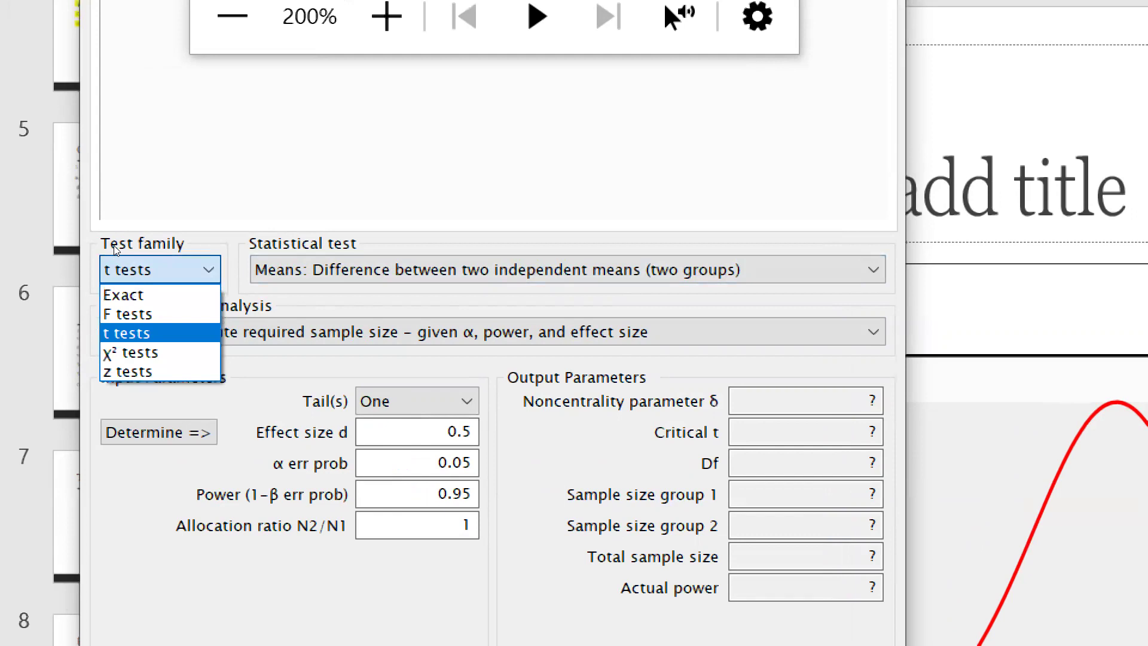
left_click(353, 203)
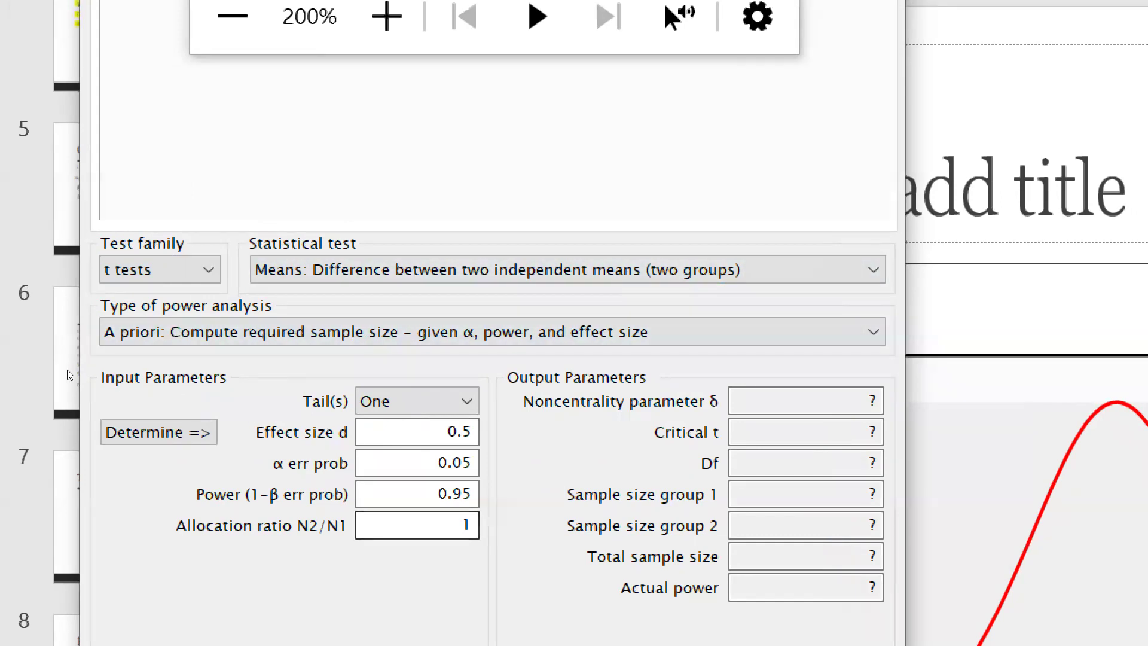
- Change the type of power analysis to Compromise: Compute implied α & power – given β/α ratio, sample size, and effect size
key("Tab")
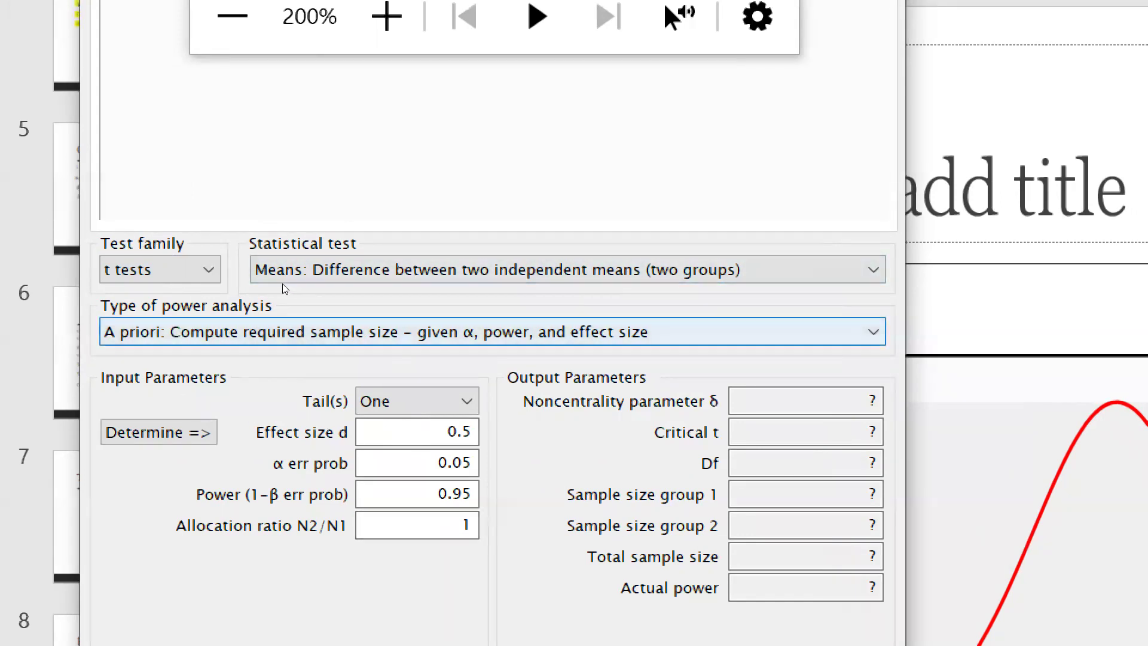
key("Down")
key("Tab")
key("Tab")
key("Tab")
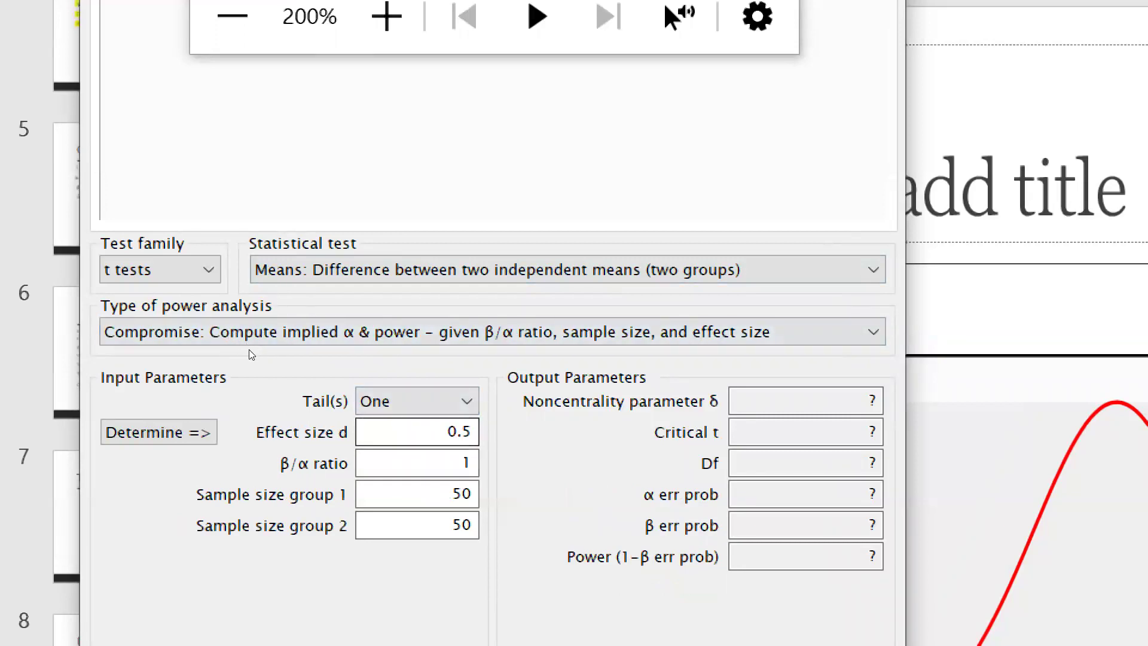
key("Tab")
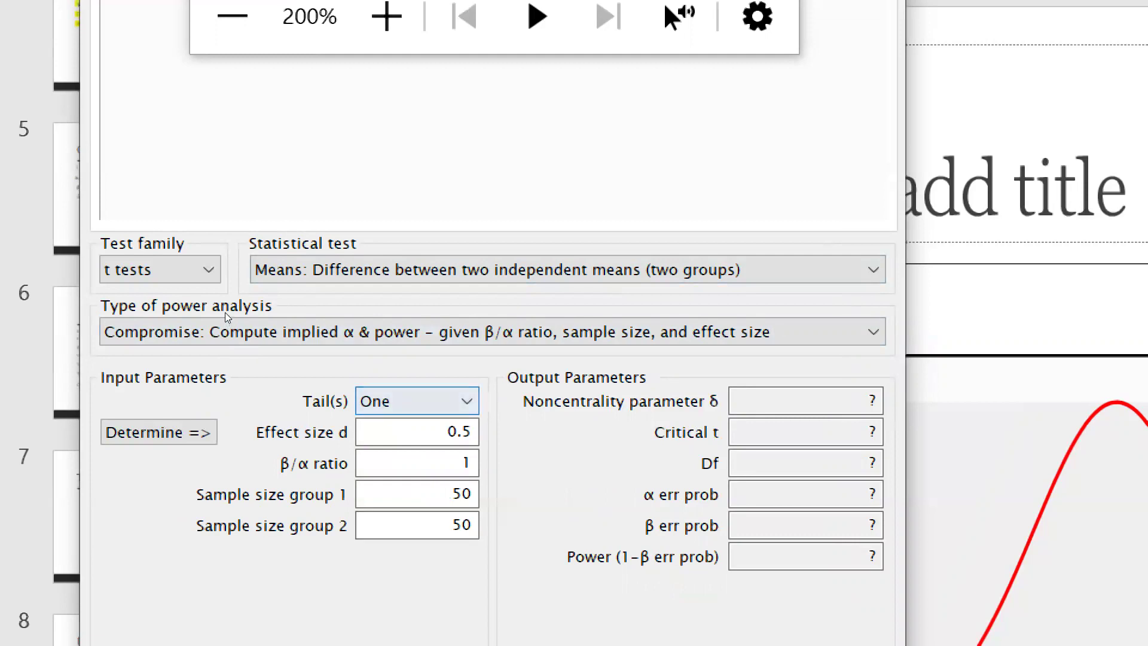
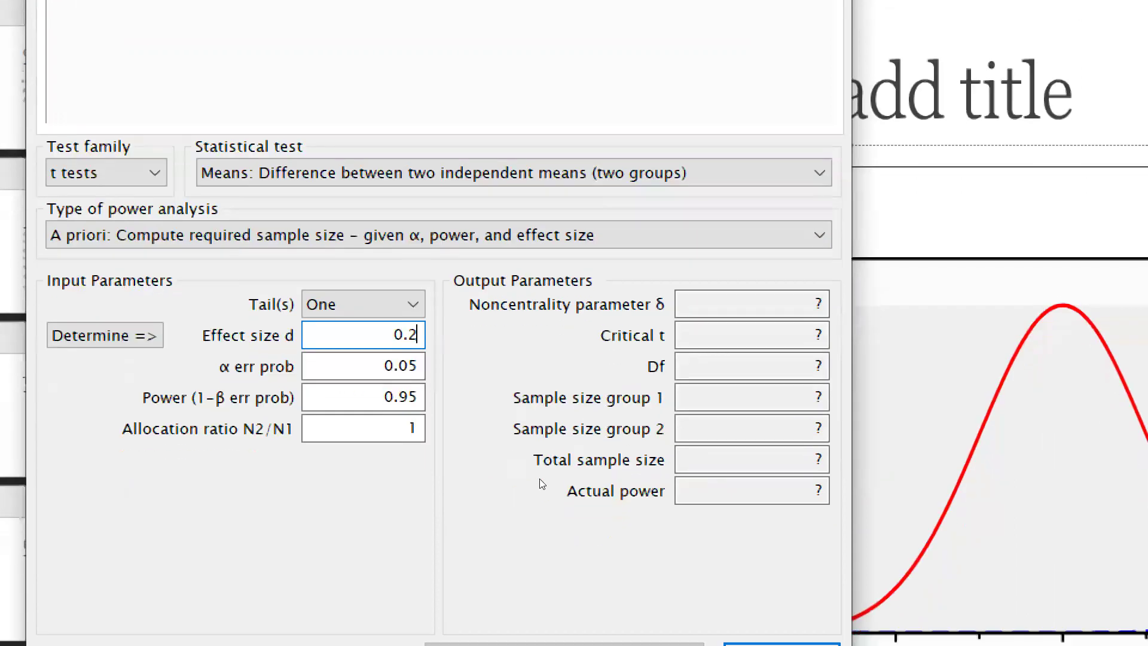
- Calculate the required sample size for an effect size d of 0.2, and recalculate it with the power set to 0.8
key("Return")
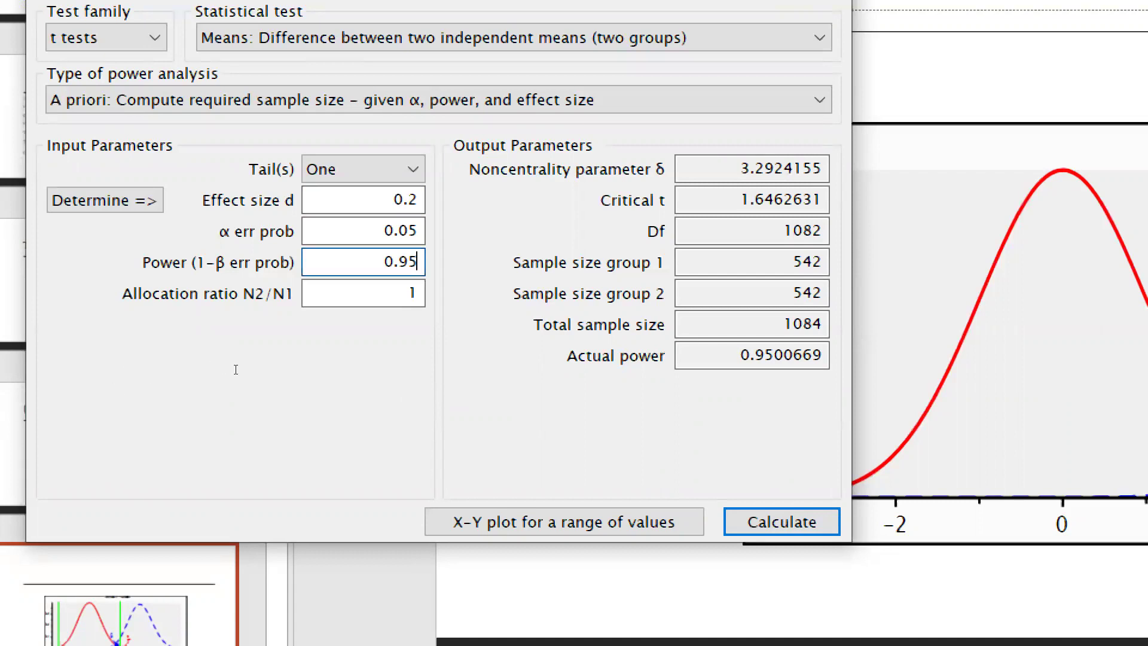
key("BackSpace")
key("BackSpace")
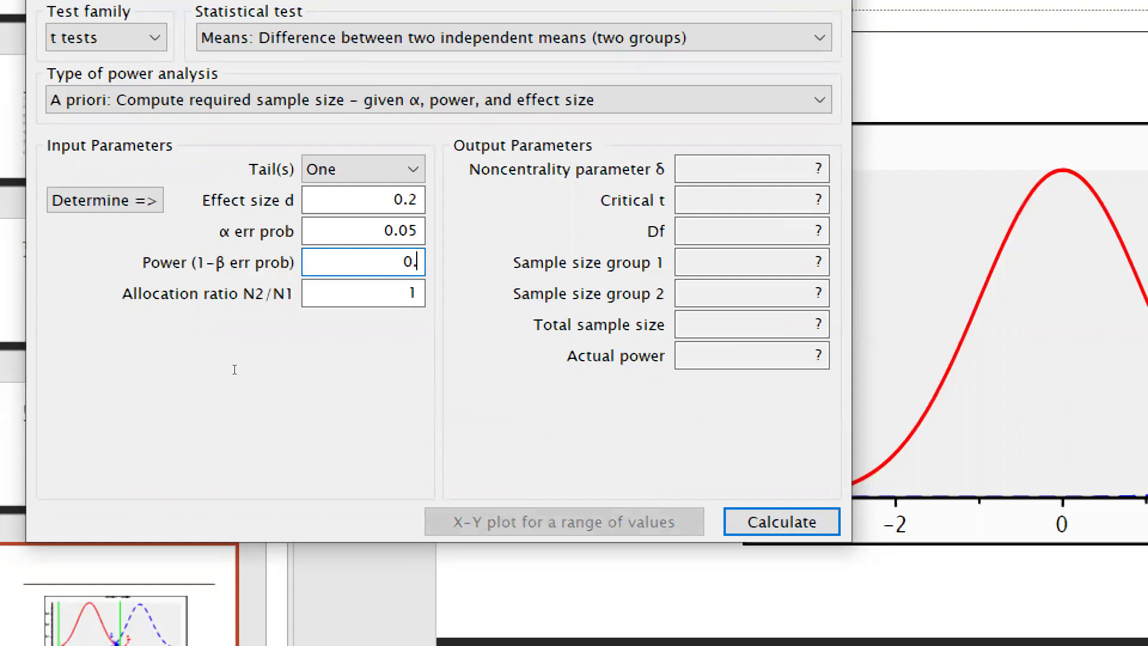
type("8")
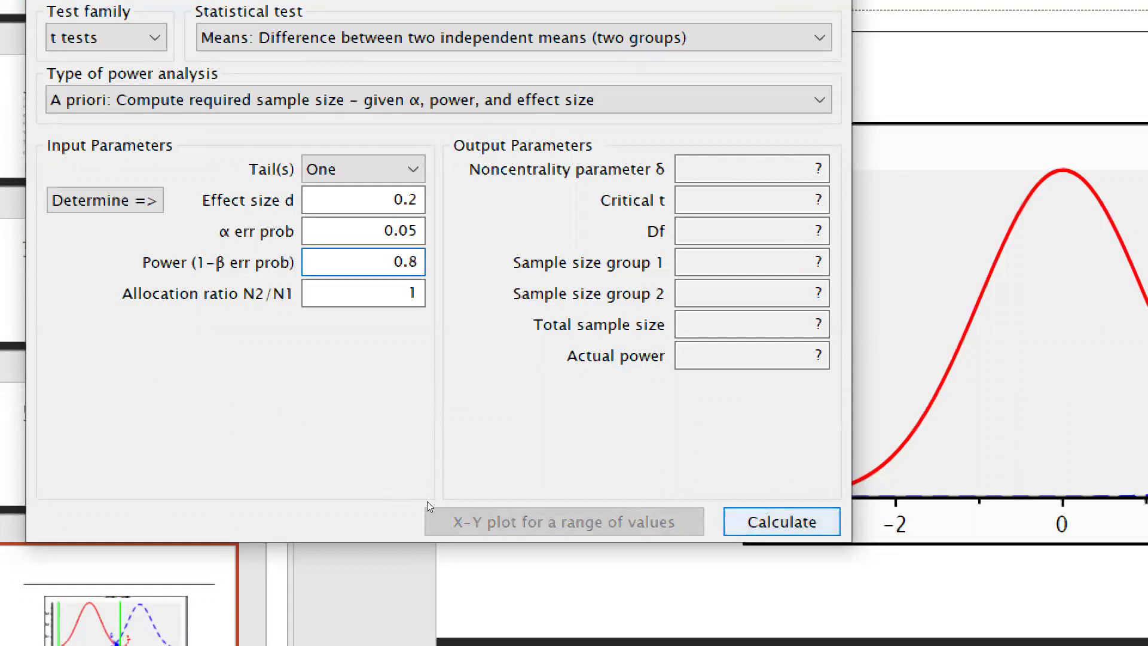
key("Return")
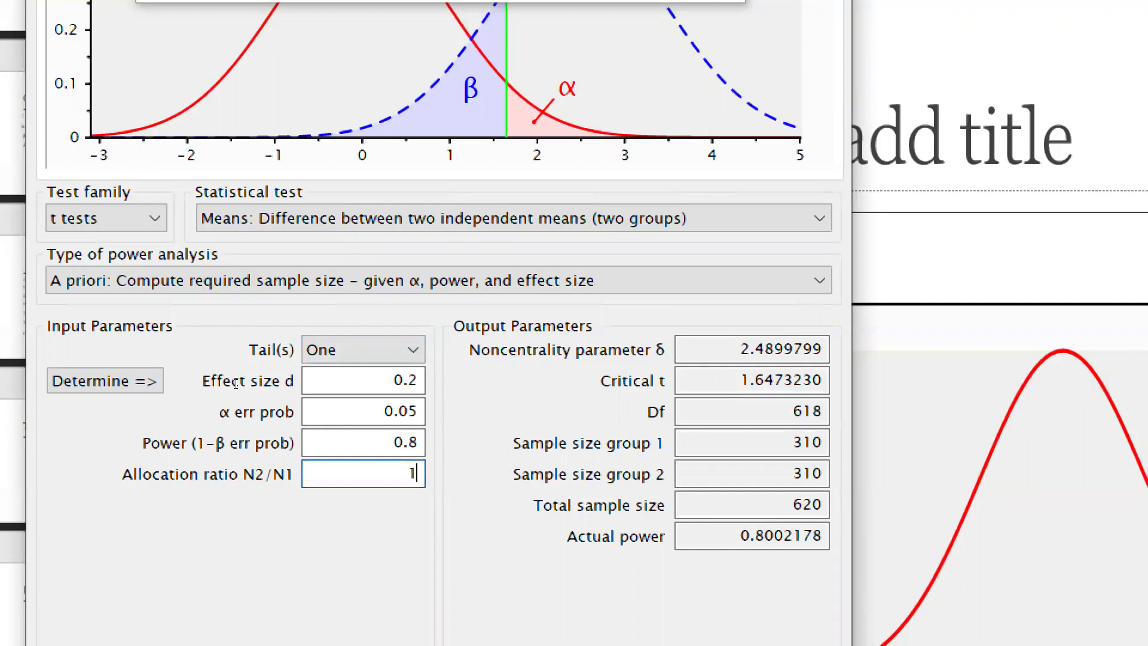
- Set the allocation ratio N2/N1 to 2 and recalculate the required sample size
key("BackSpace")
type("2")
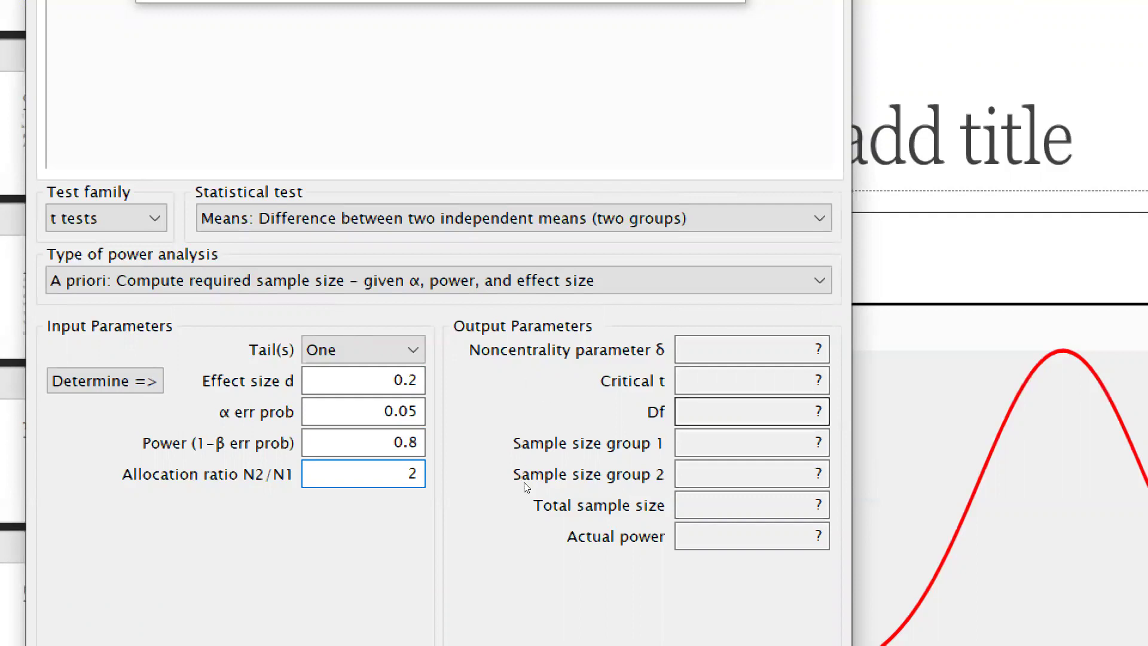
key("Return")
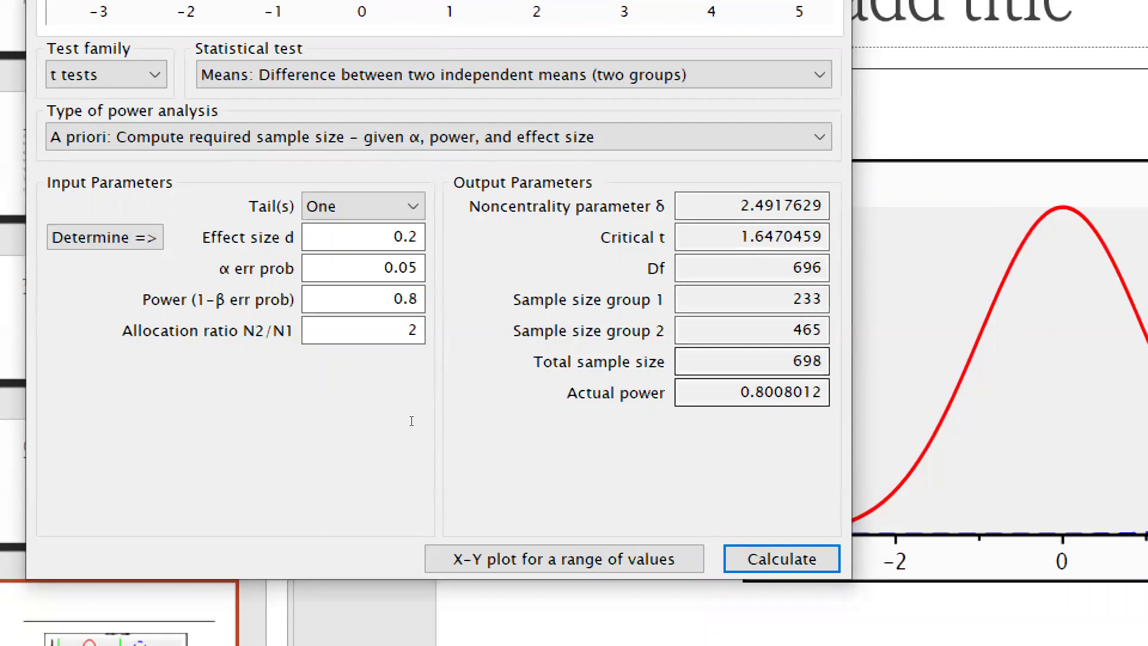
- Set the effect size d to 0.5 and recalculate the required sample size
key("shift+Tab")
key("shift+Tab")
key("shift+Tab")
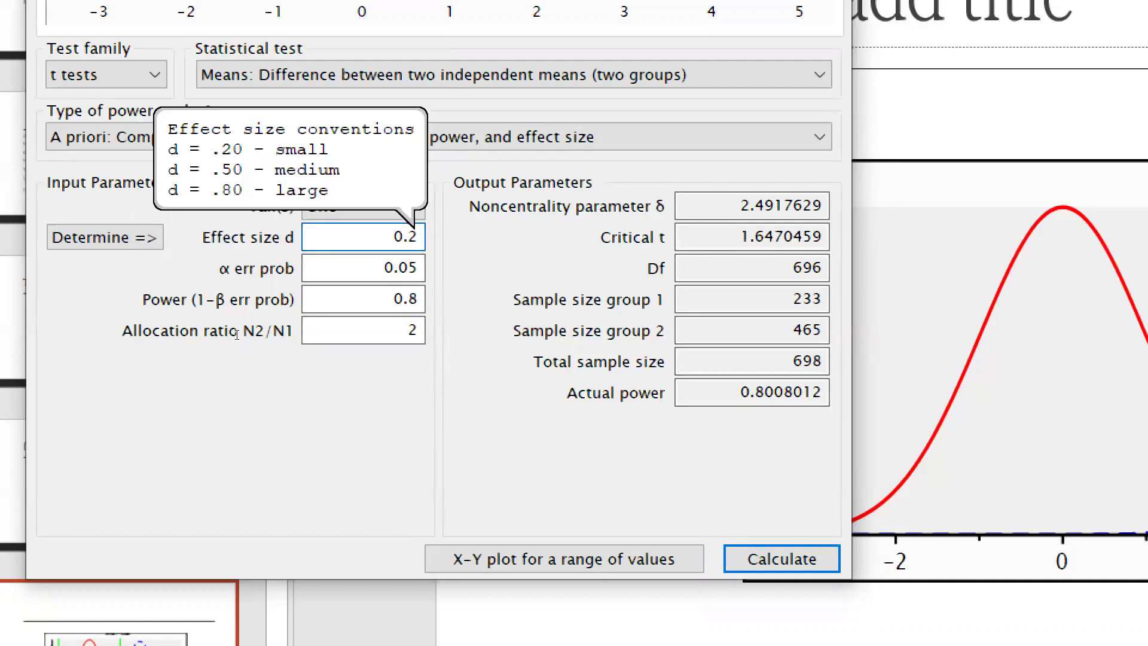
key("BackSpace")
type("5")
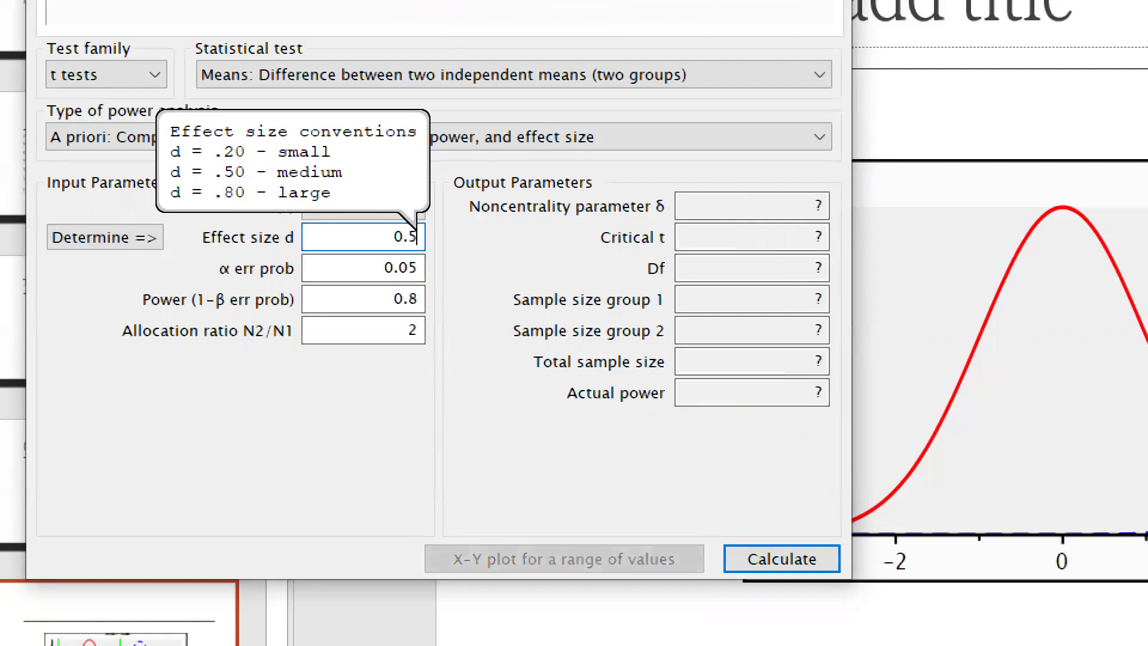
key("Tab")
key("Tab")
key("Tab")
key("Tab")
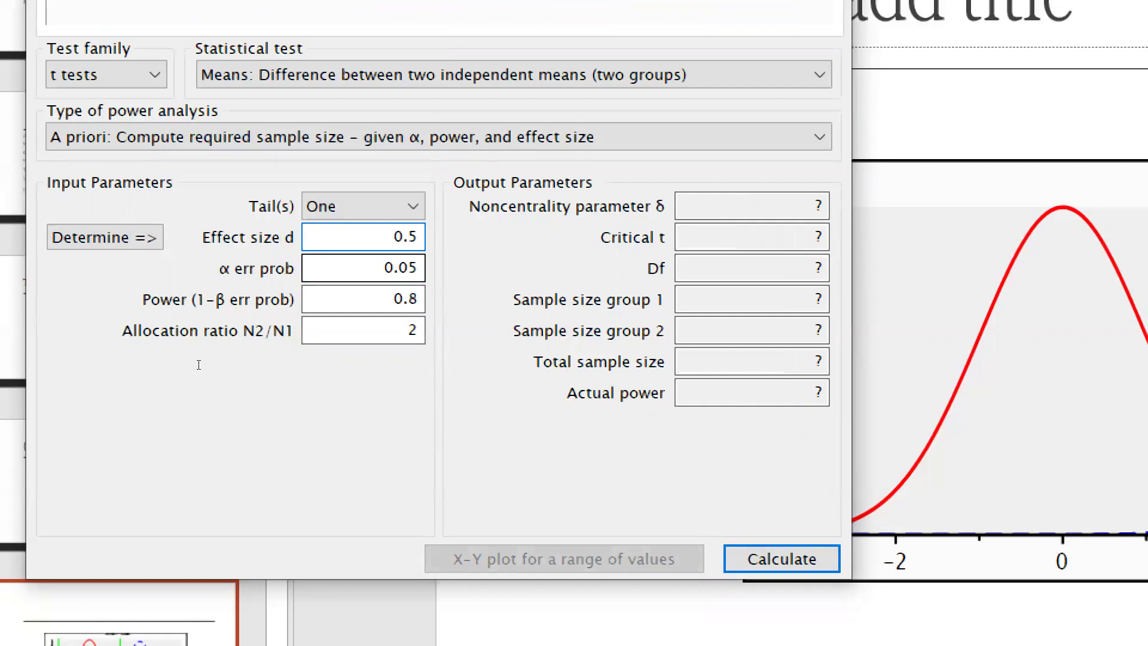
key("Return")
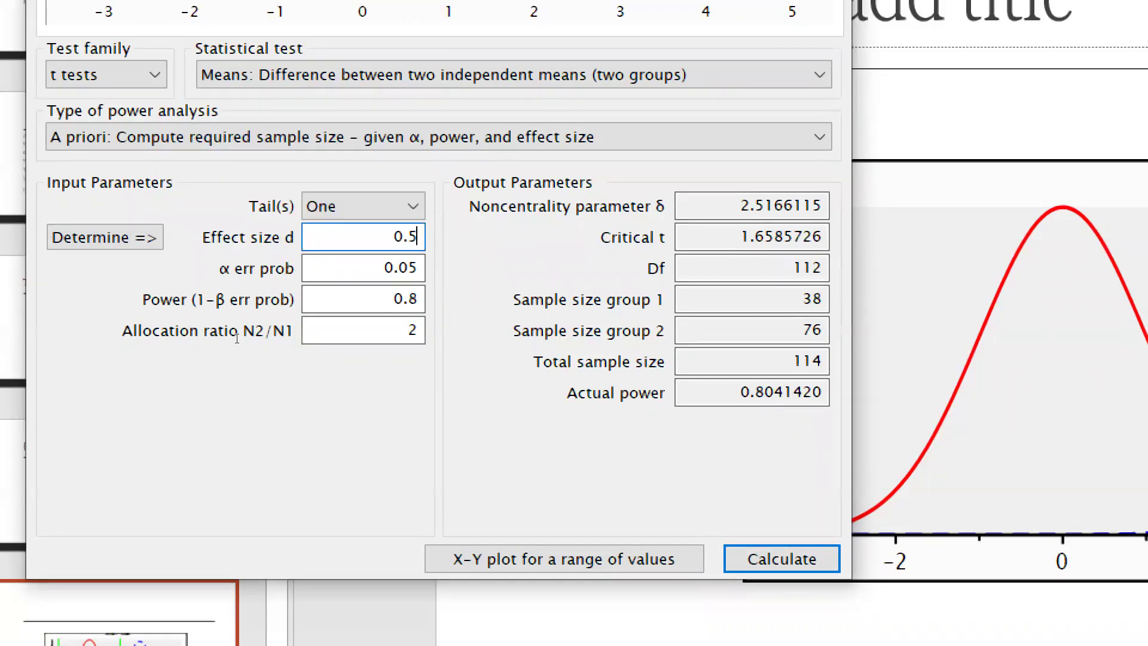
- Set the effect size d to 0.2 and the power to 0.95, and recalculate the required sample size
key("BackSpace")
type("2")
key("Tab")
key("Tab")
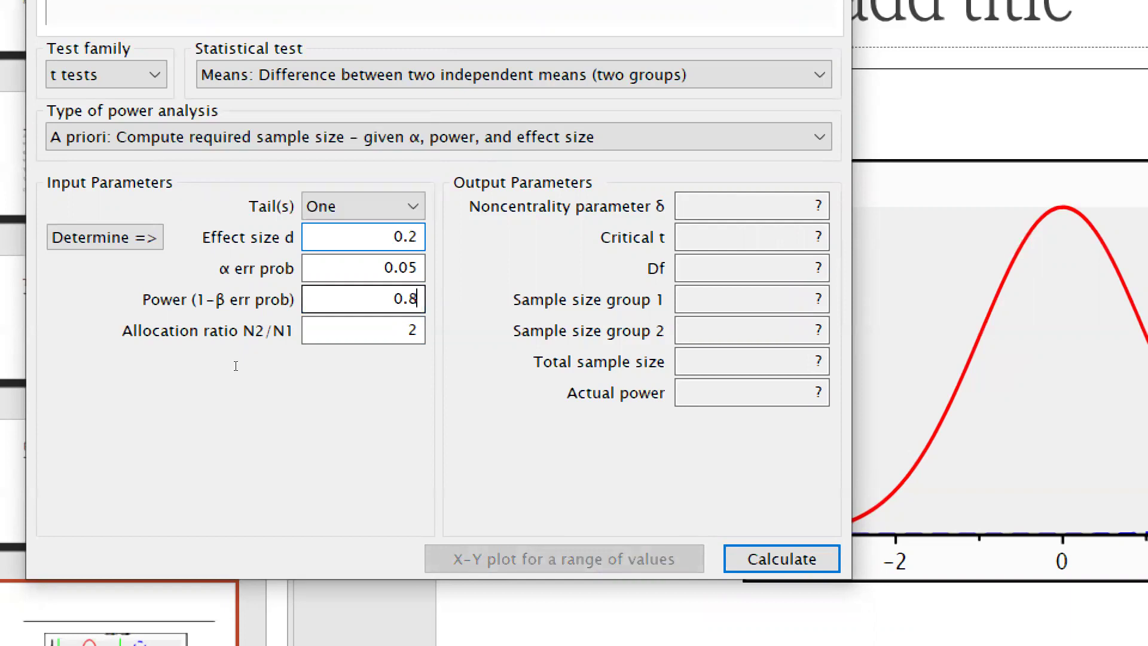
key("BackSpace")
type("9")
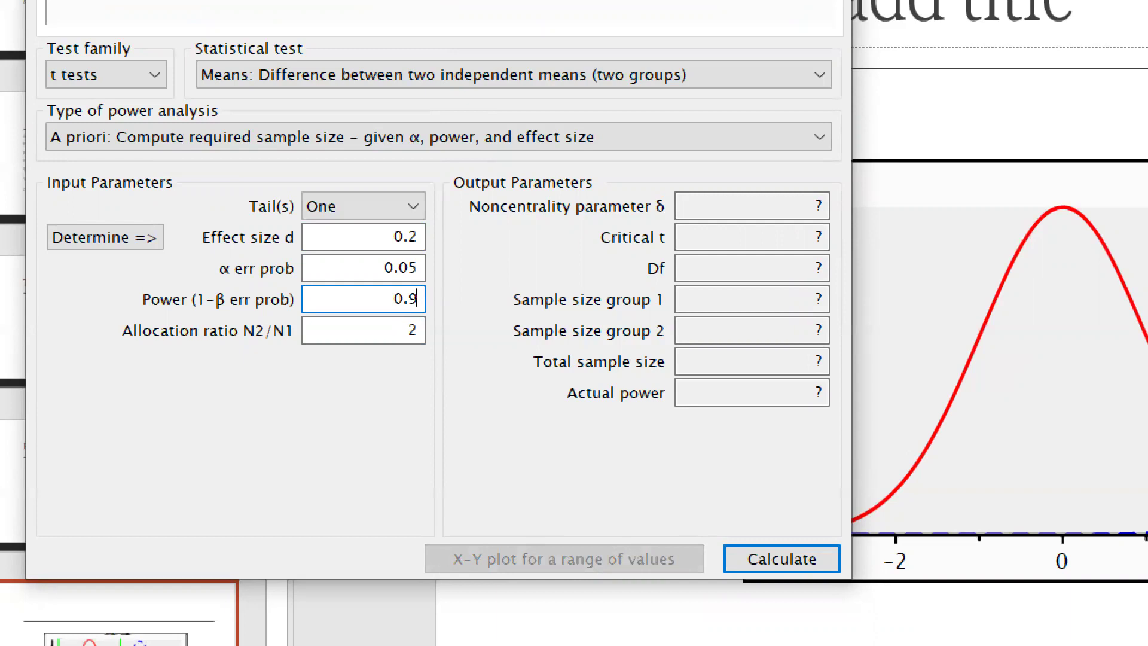
type("5")
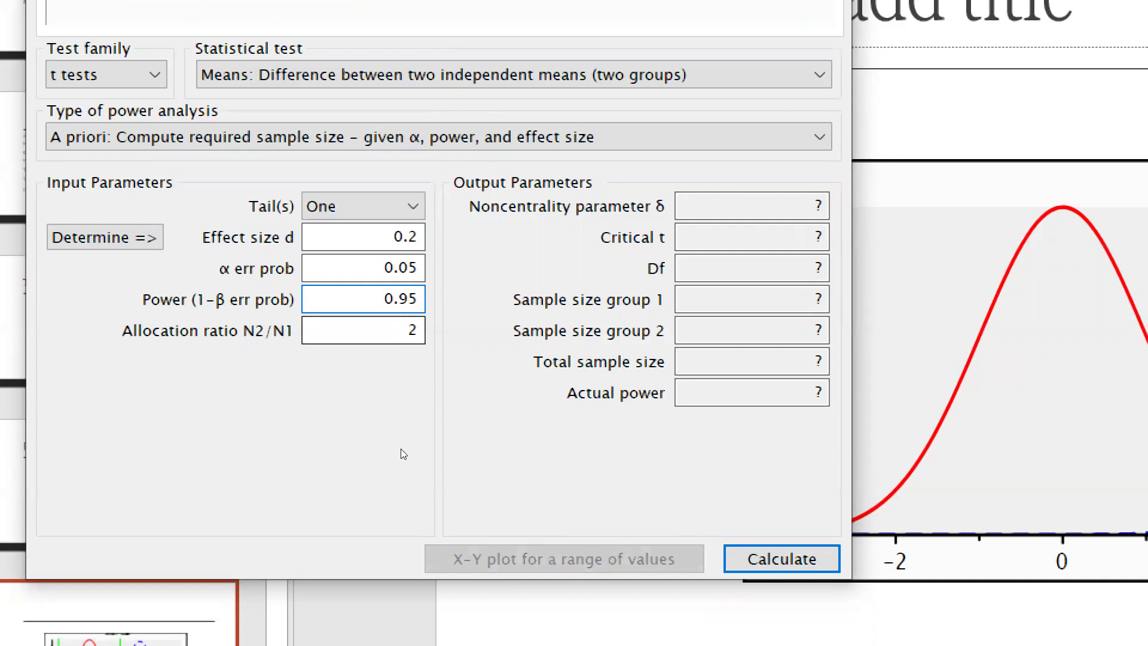
key("Return")
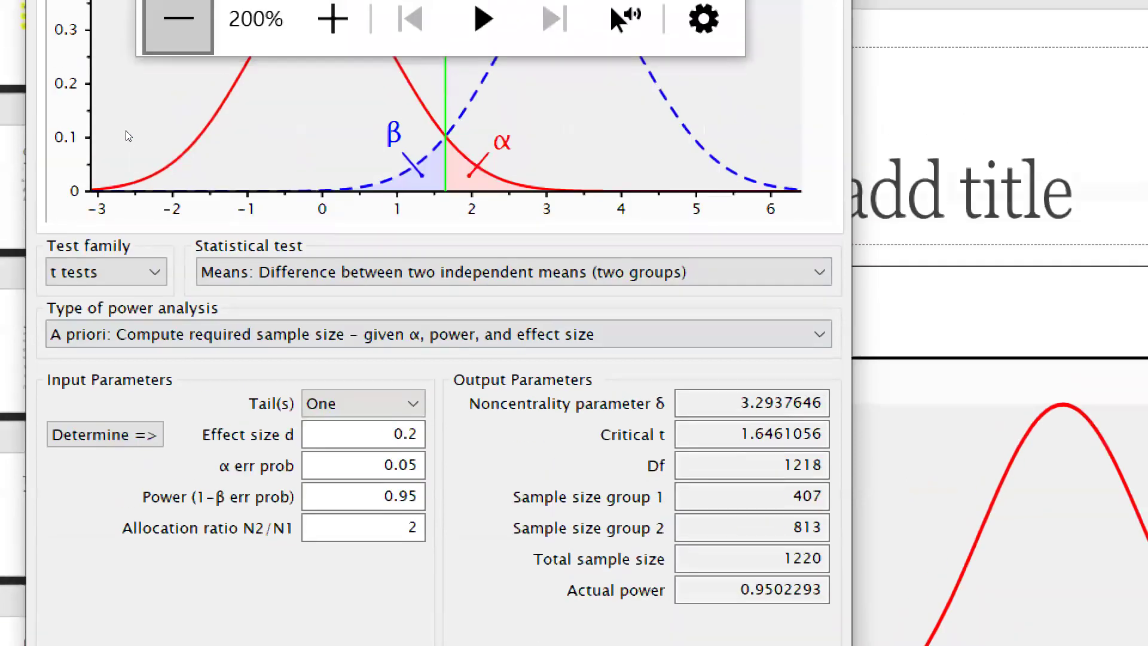
- Close the Magnifier, draw the X-Y plot of total sample size against power from 0.6 to 0.95 in steps of 0.01, and close the plot
key("super+minus")
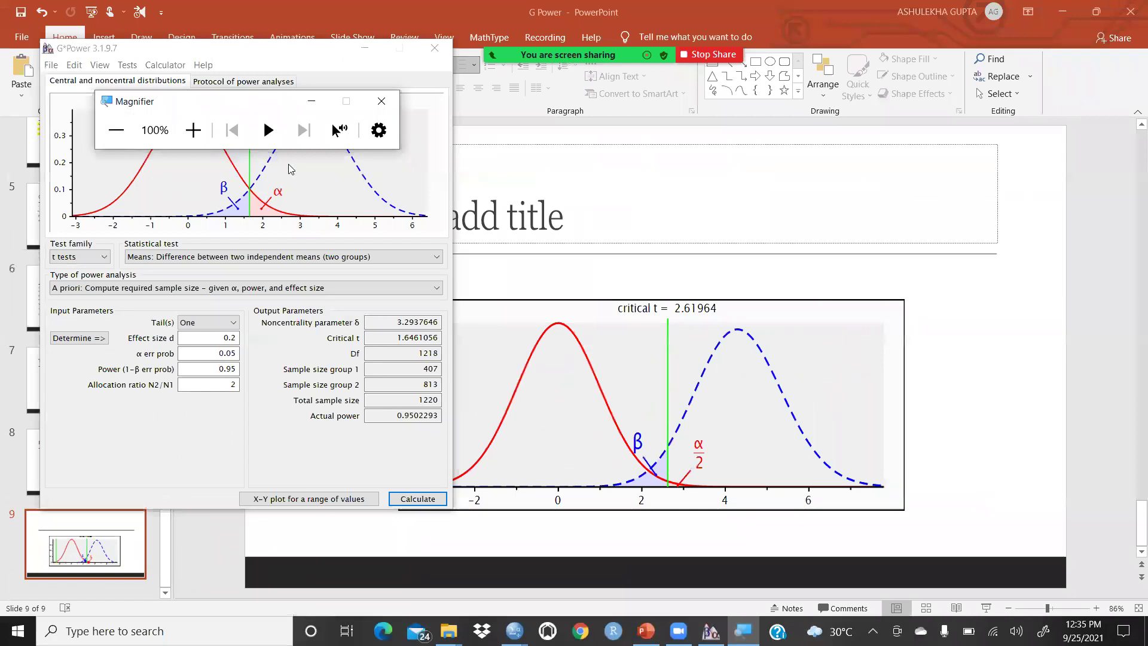
left_click(382, 101)
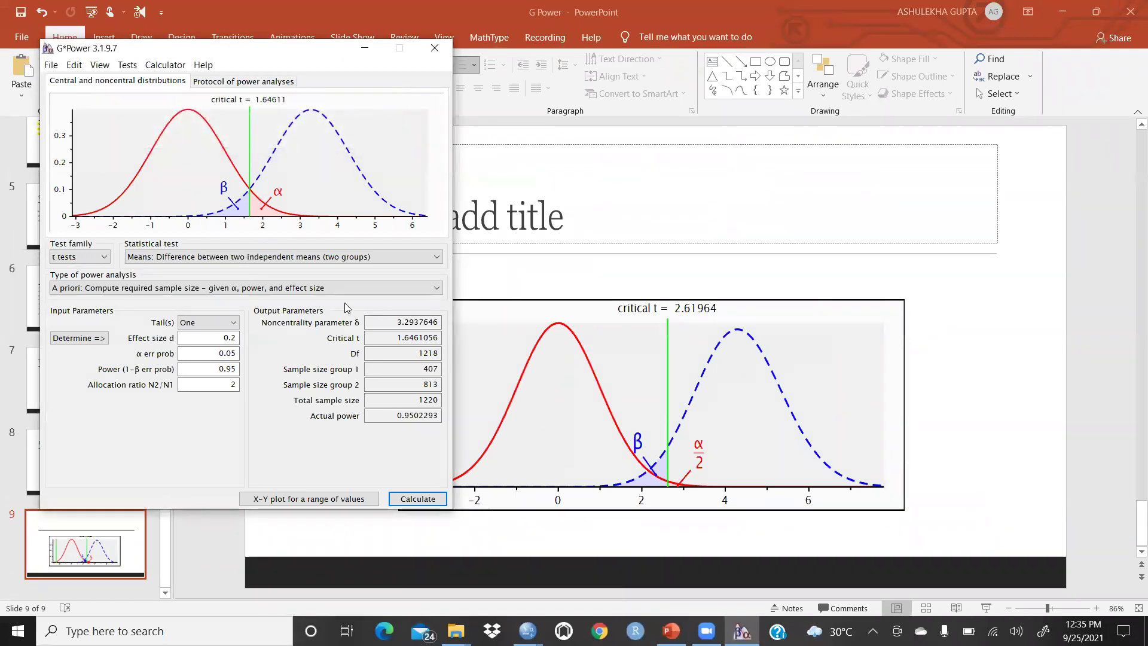
left_click(294, 499)
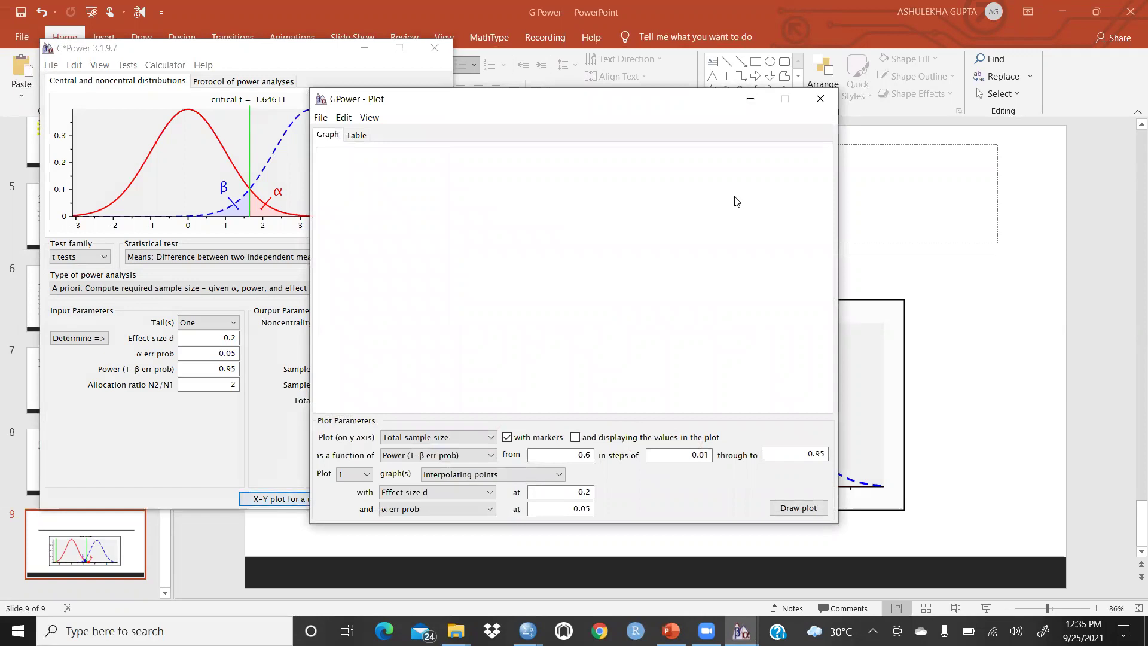
left_click(820, 99)
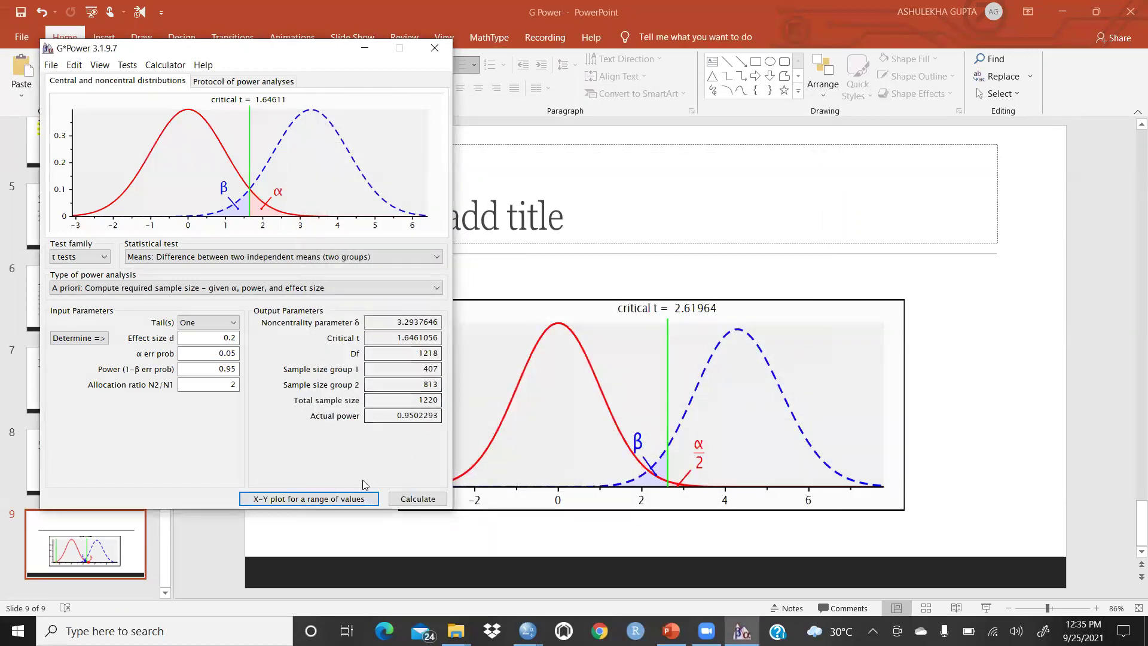
left_click(352, 500)
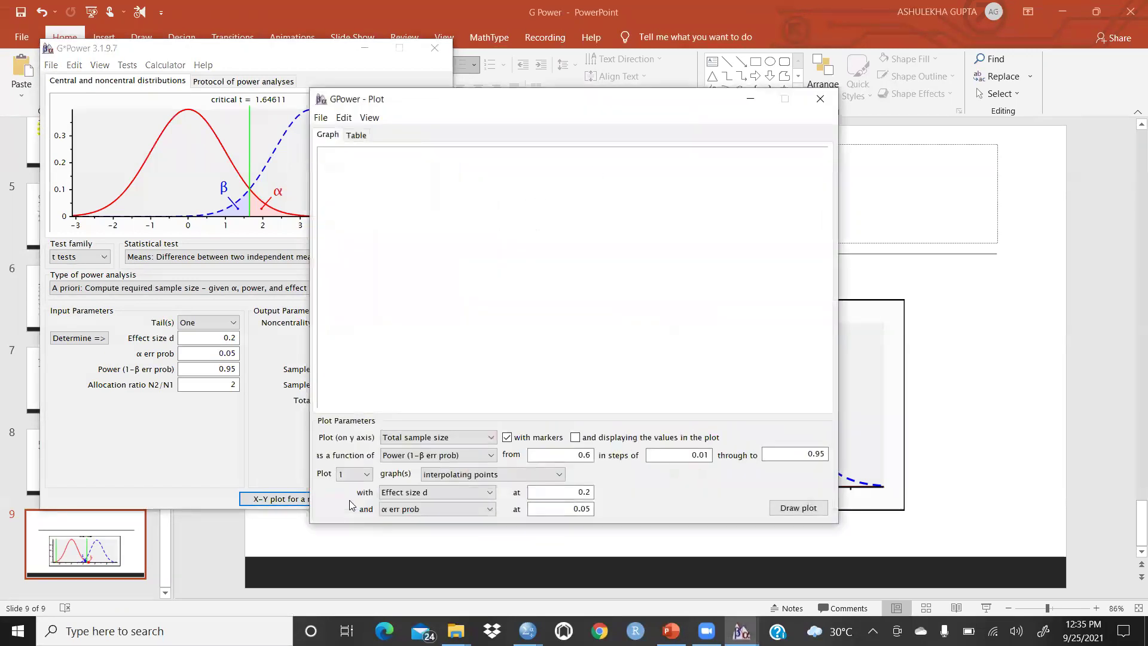
left_click(778, 510)
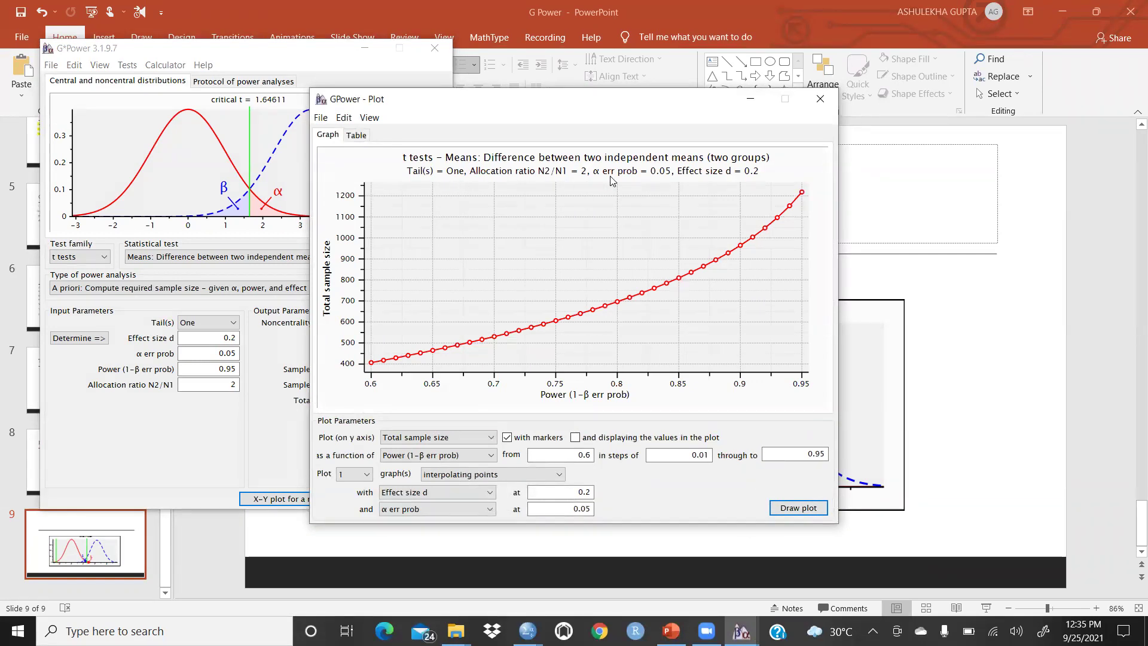
left_click(820, 100)
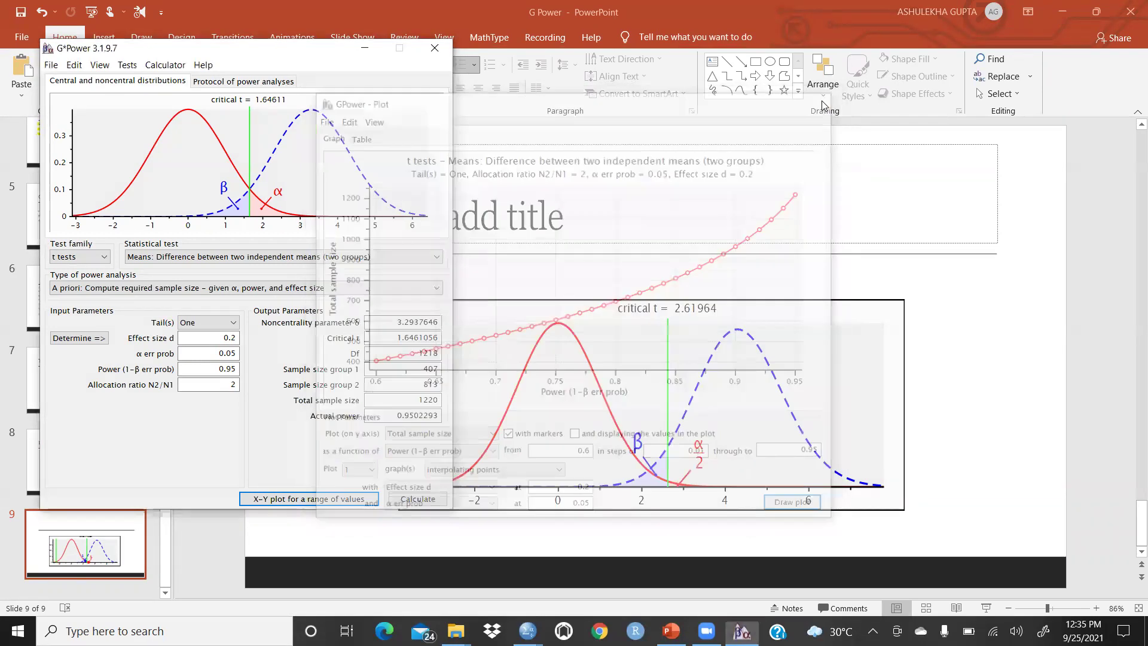
- Open the choices for the number of tails of the test
left_click(235, 324)
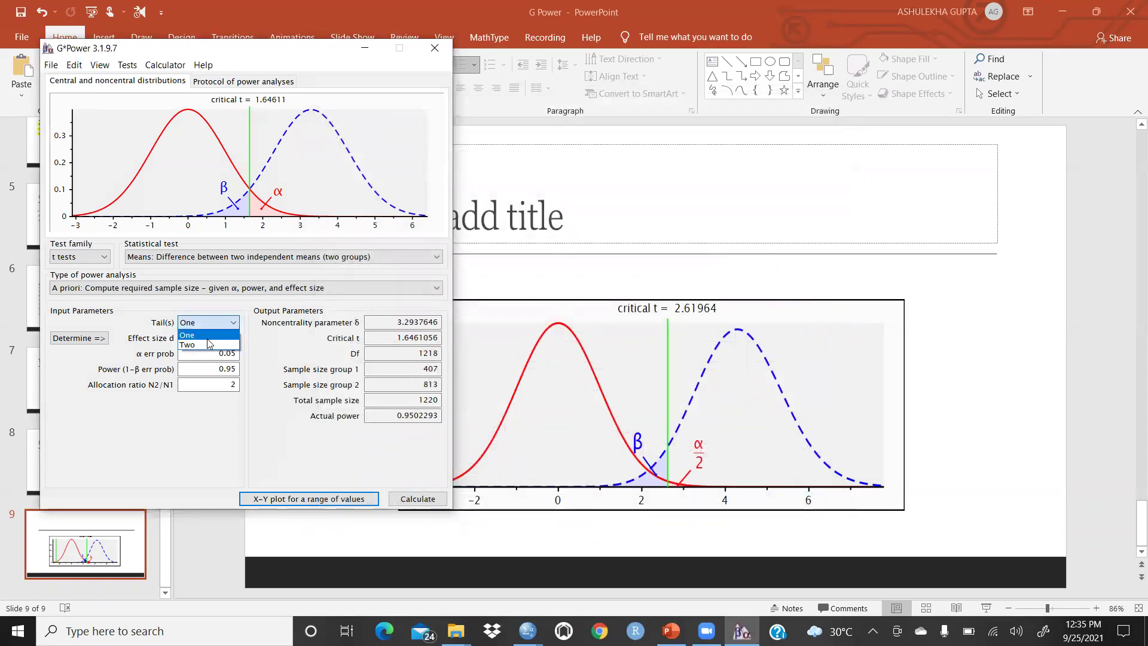